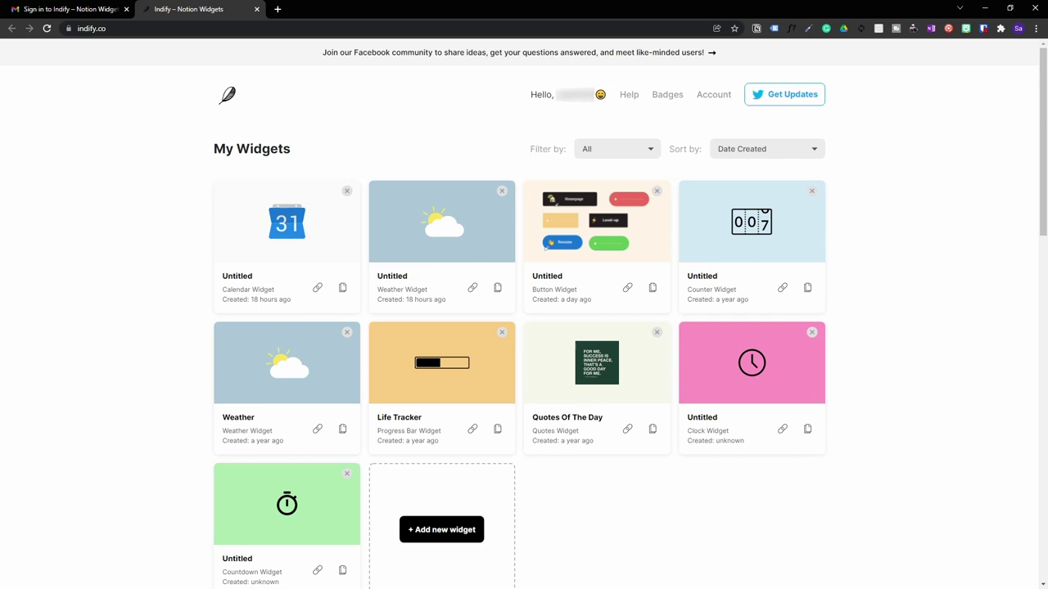
Scroll the Indify dashboard down to the Volume 3 Button card under Explore Widgets
scroll(959, 279, down, 8)
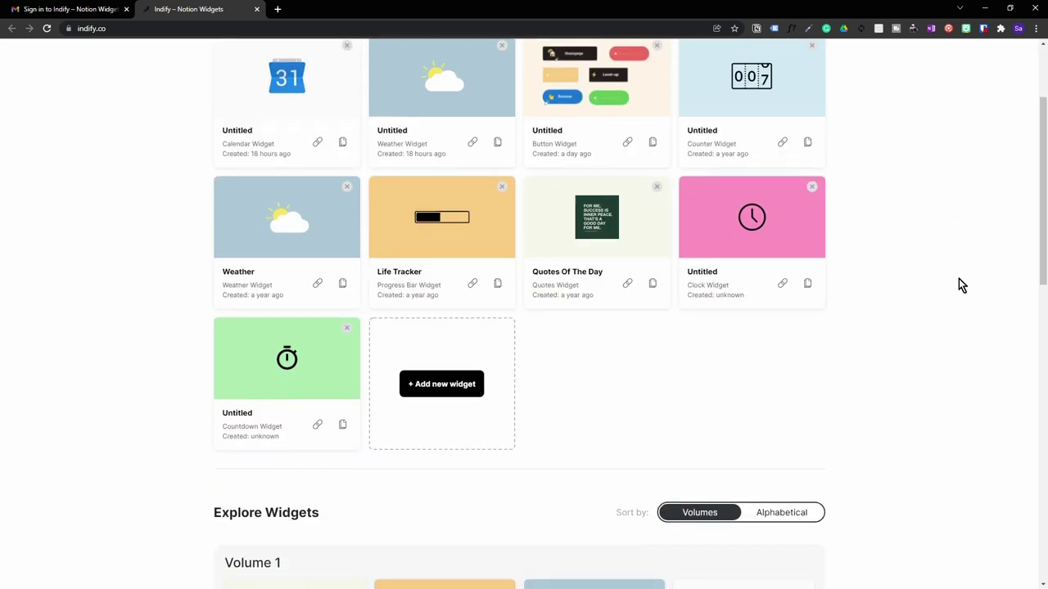
scroll(959, 278, up, 2)
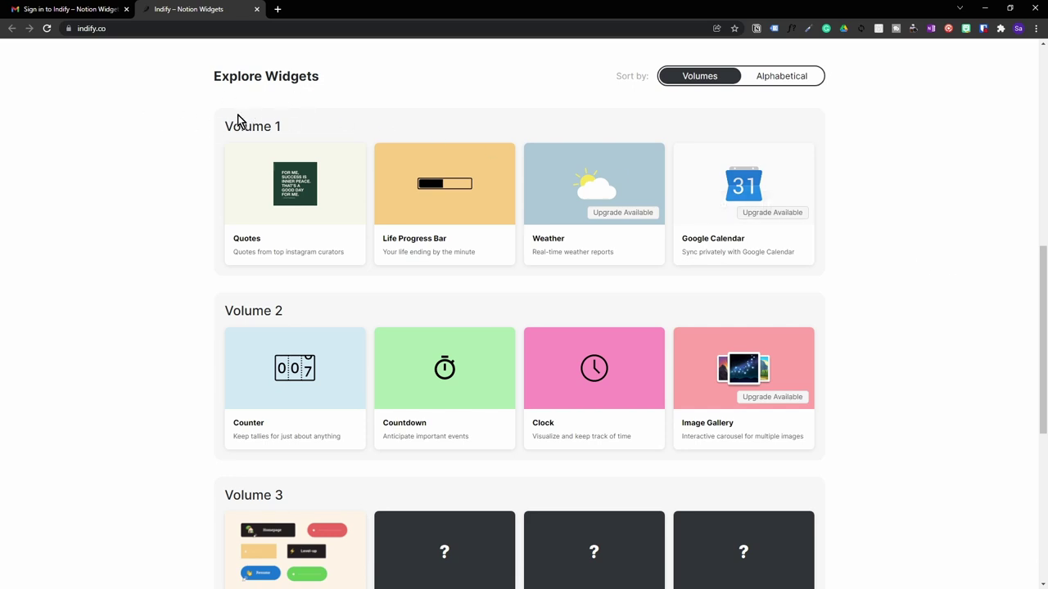
drag(225, 124, 314, 130)
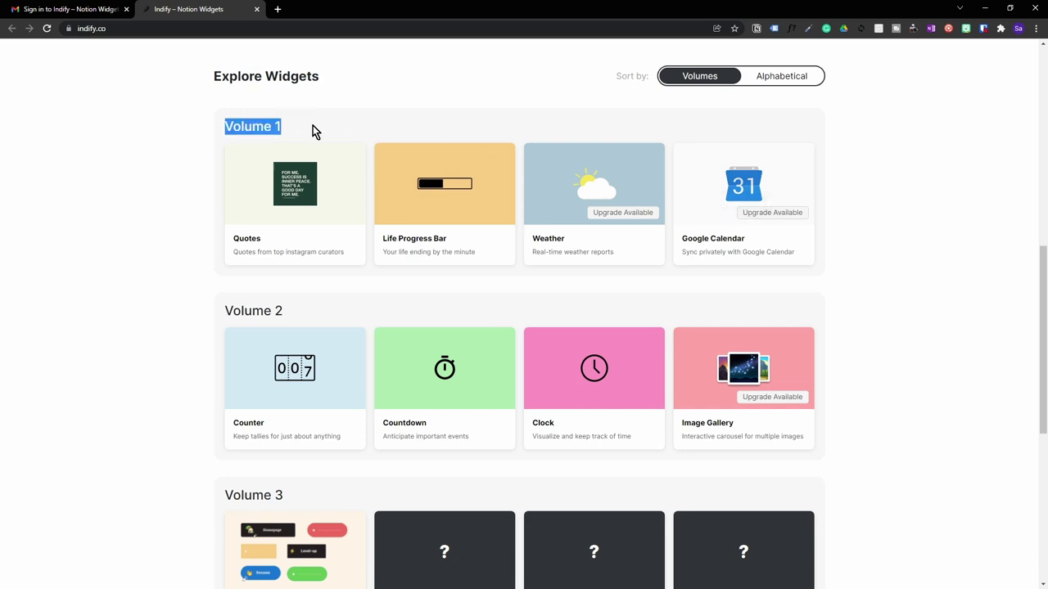
click(227, 311)
scroll(226, 311, down, 4)
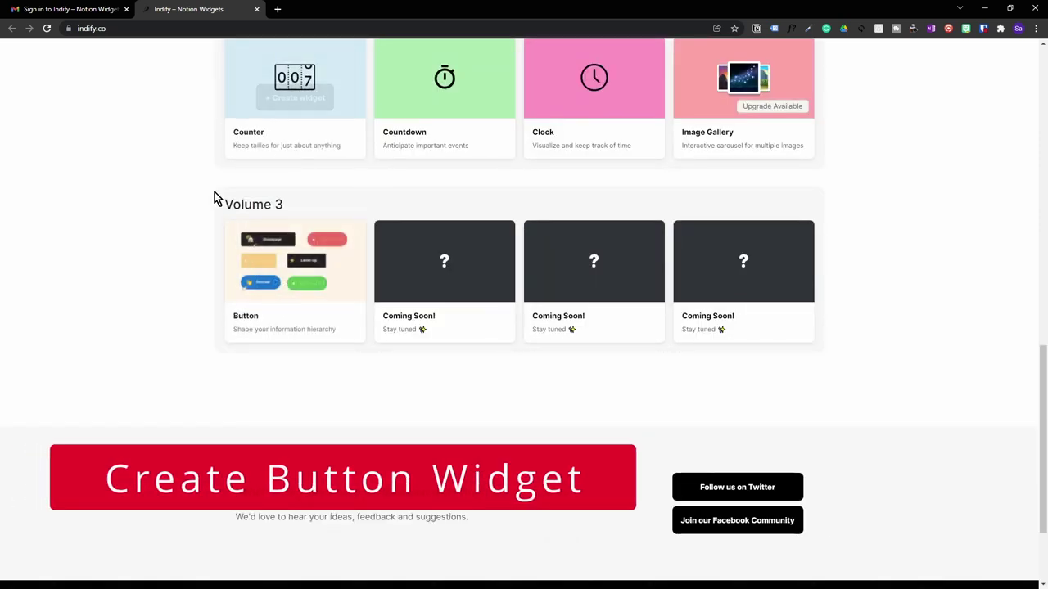
Create a new Button widget from the Button card and collapse the first button's settings
mouse_move(320, 330)
click(303, 284)
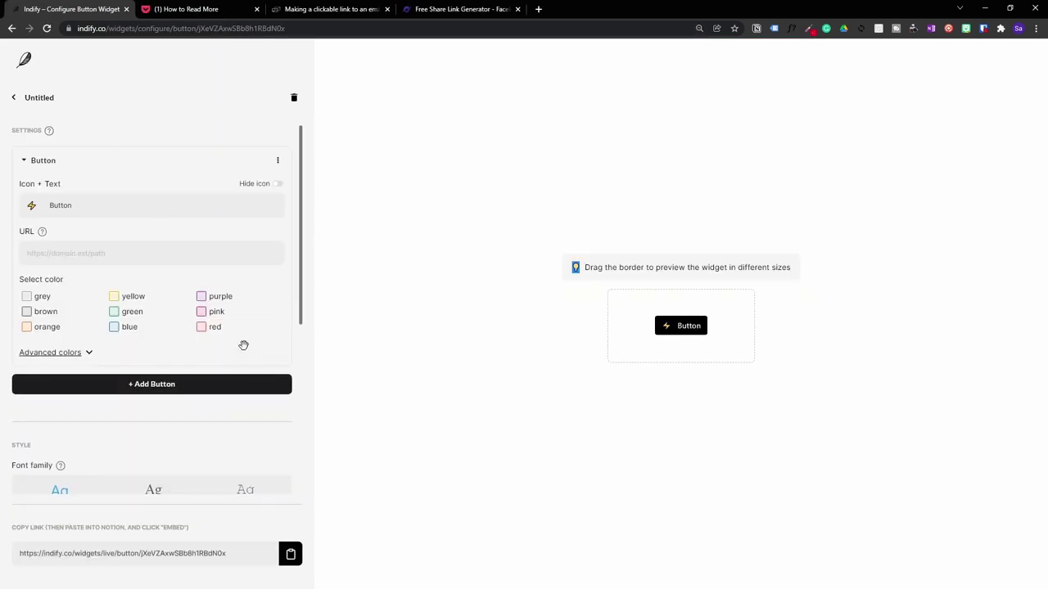
scroll(199, 322, down, 4)
scroll(199, 322, up, 4)
click(286, 159)
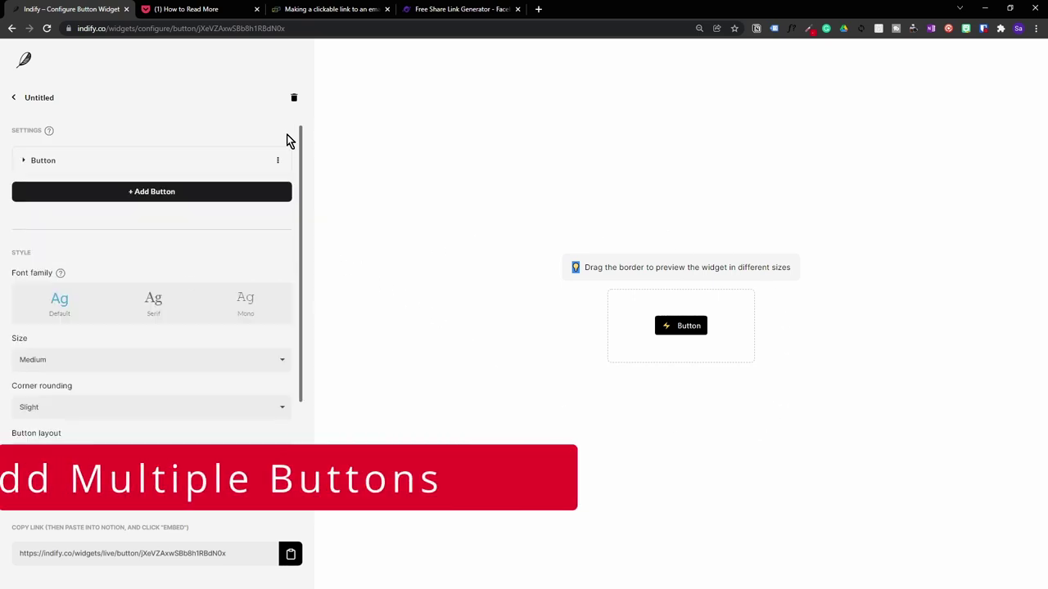
Add and duplicate buttons, then delete the extra fifth one, leaving four buttons
click(194, 197)
click(193, 219)
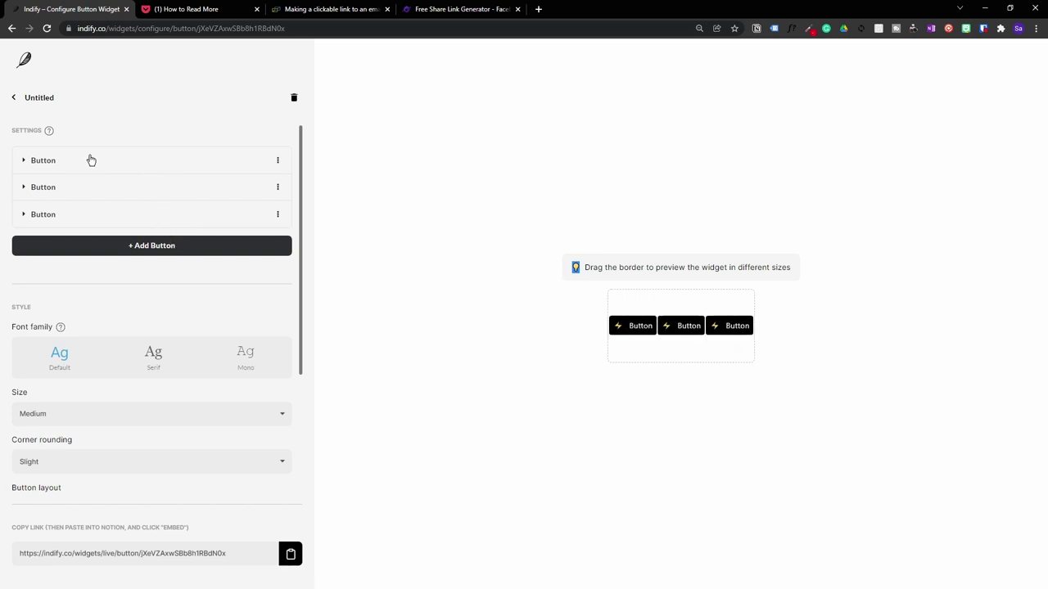
click(279, 216)
click(259, 231)
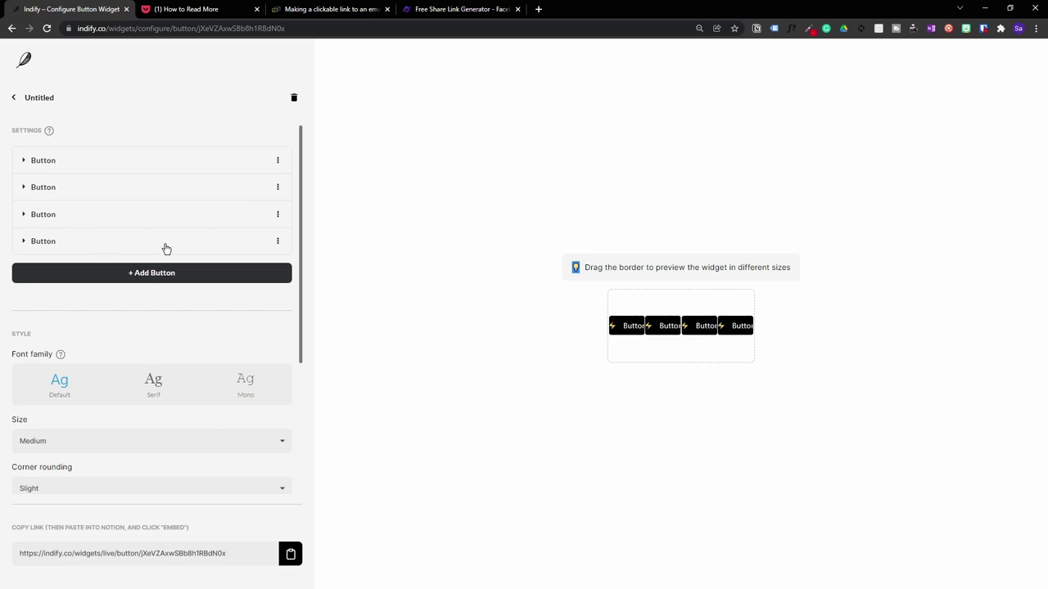
click(278, 271)
click(278, 268)
click(264, 305)
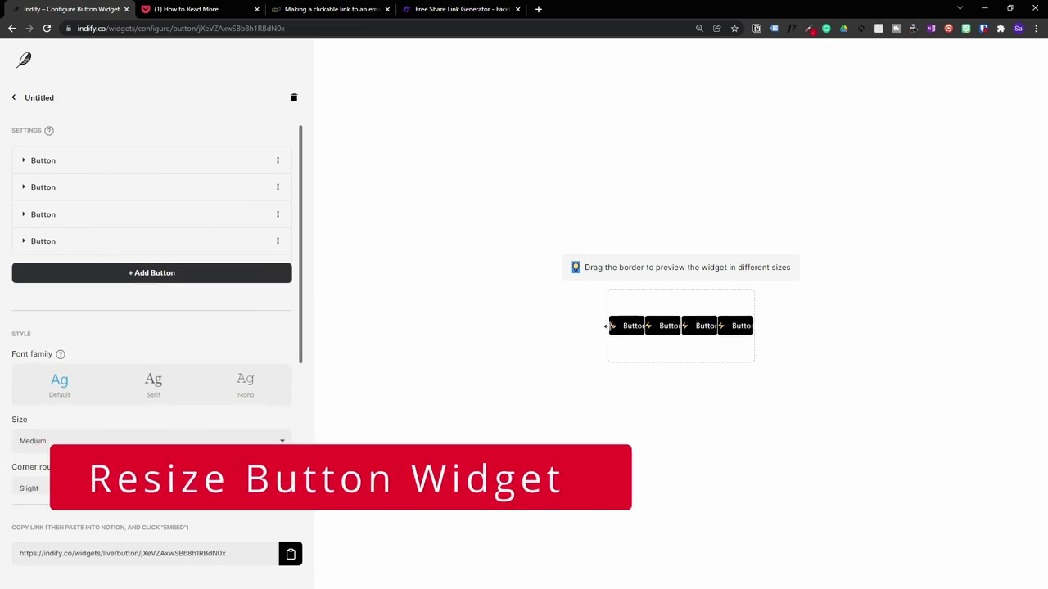
Drag the preview's left border outward so the four buttons spread apart
drag(607, 325, 519, 325)
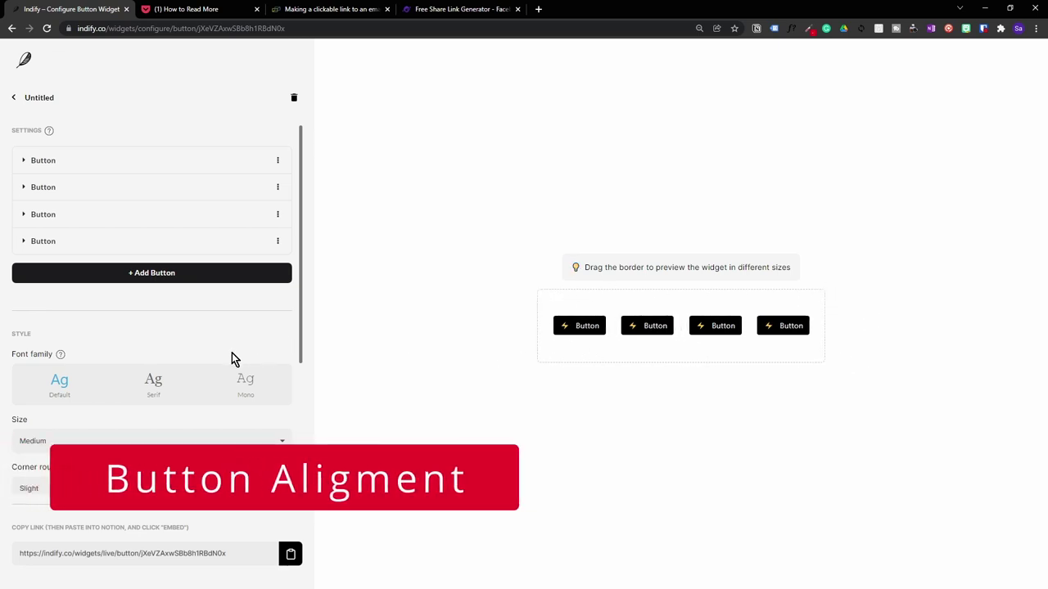
scroll(232, 355, down, 2)
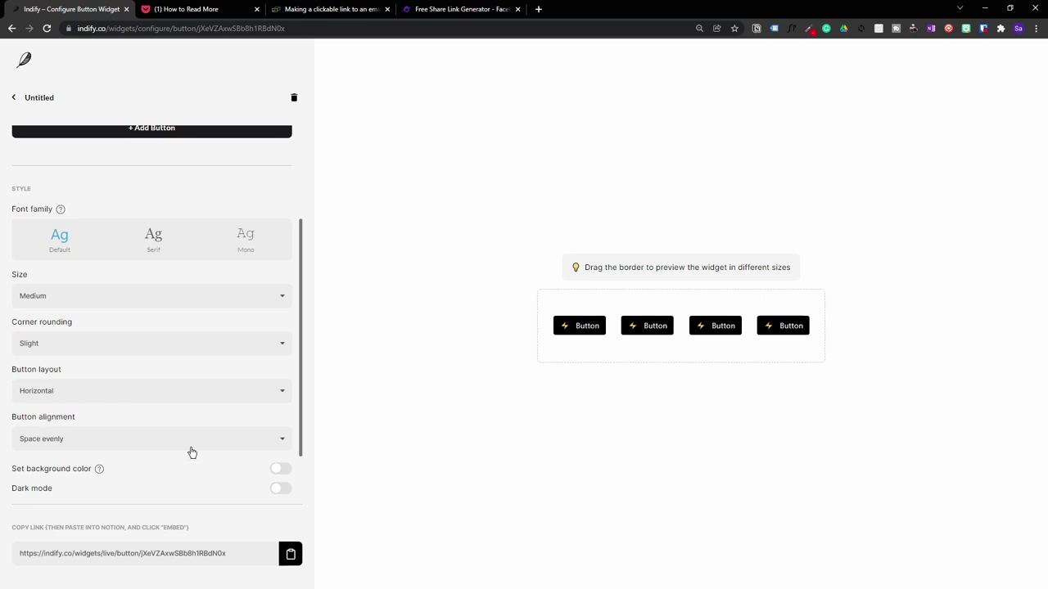
click(136, 440)
scroll(135, 434, down, 1)
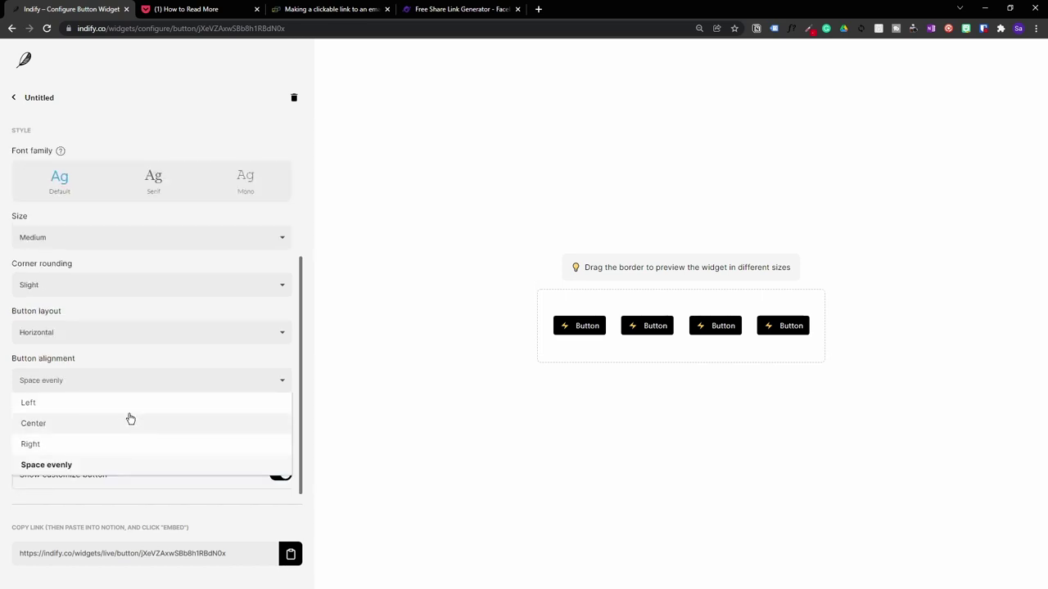
click(125, 407)
scroll(125, 407, down, 1)
click(131, 335)
click(163, 380)
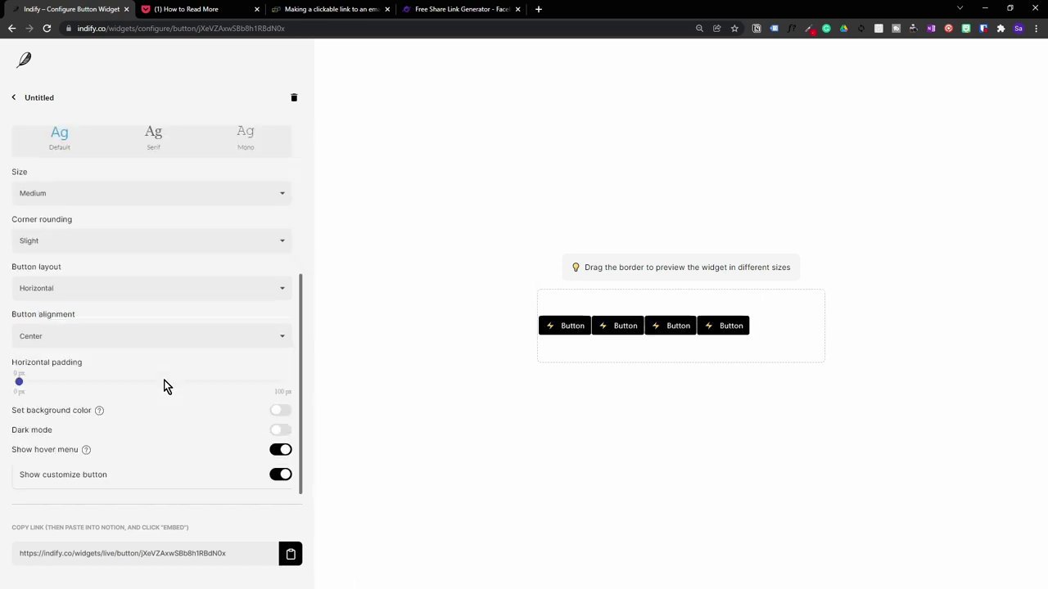
click(187, 336)
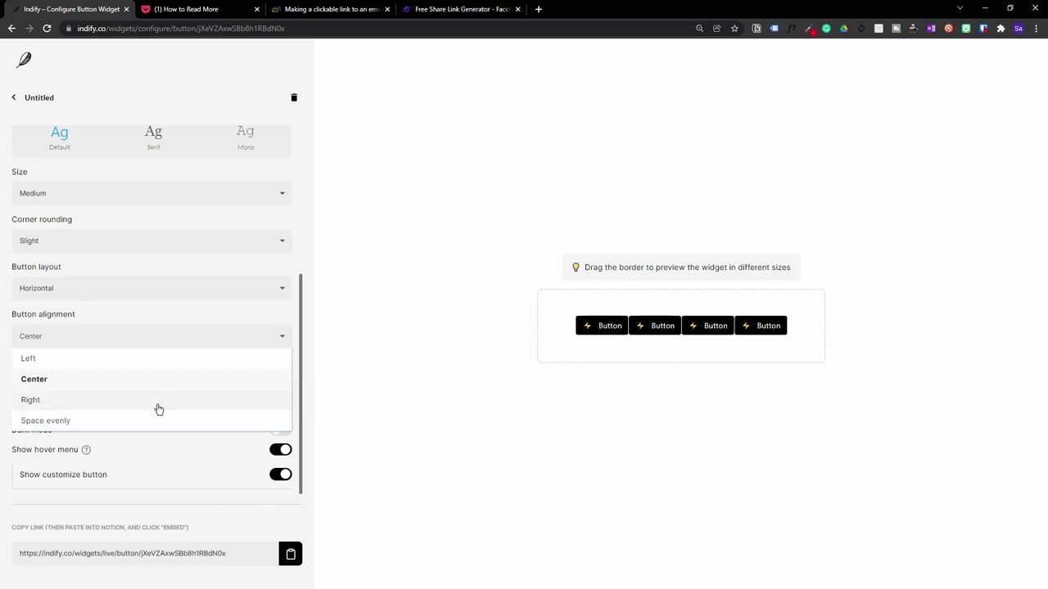
click(157, 403)
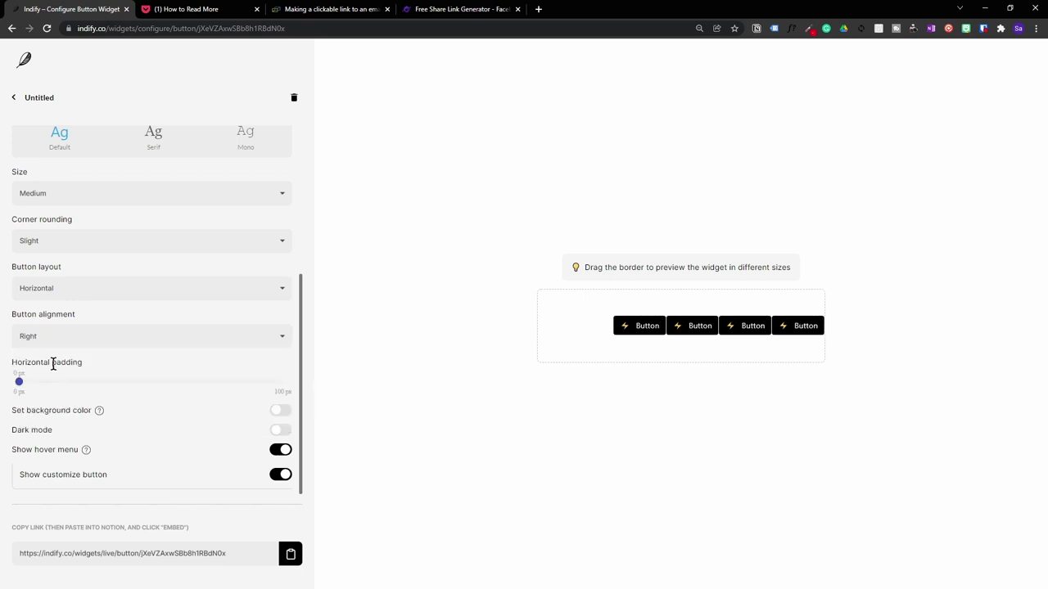
click(22, 382)
drag(21, 382, 63, 381)
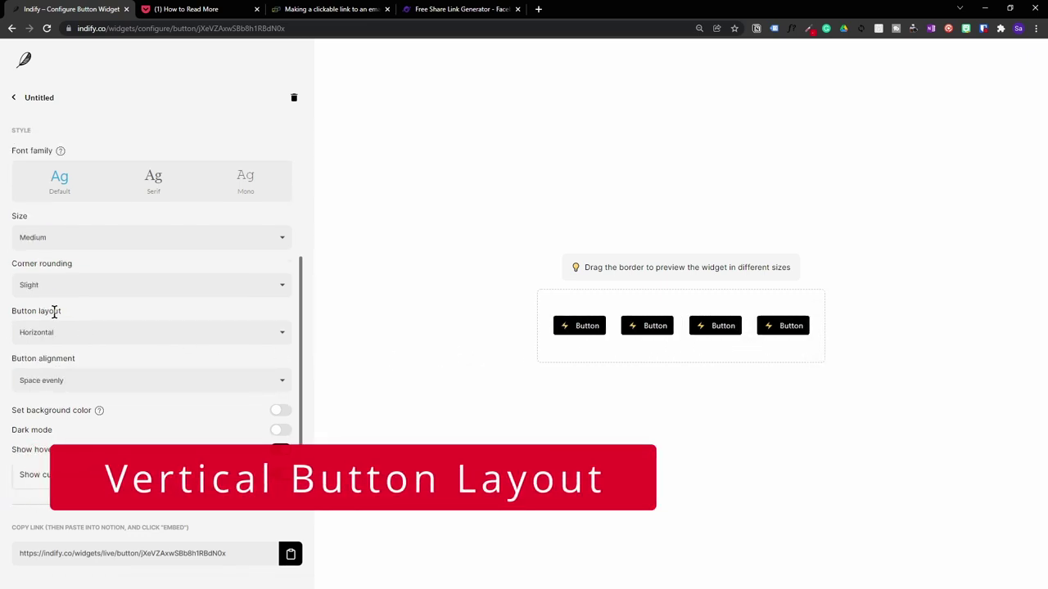
Switch Button layout to Vertical, then Full width, and test the preview at wider widths
click(86, 335)
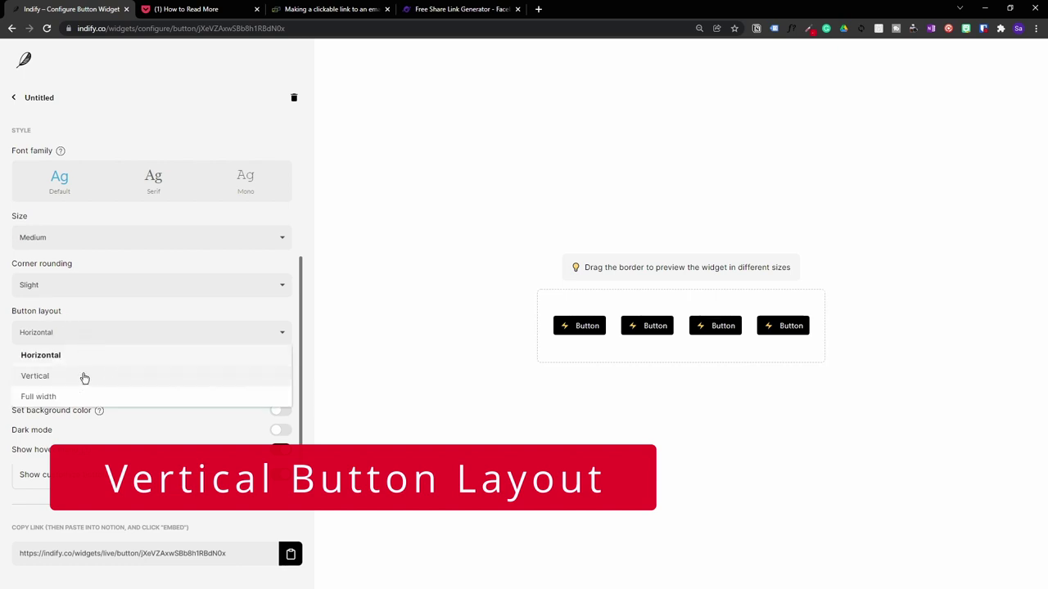
click(85, 376)
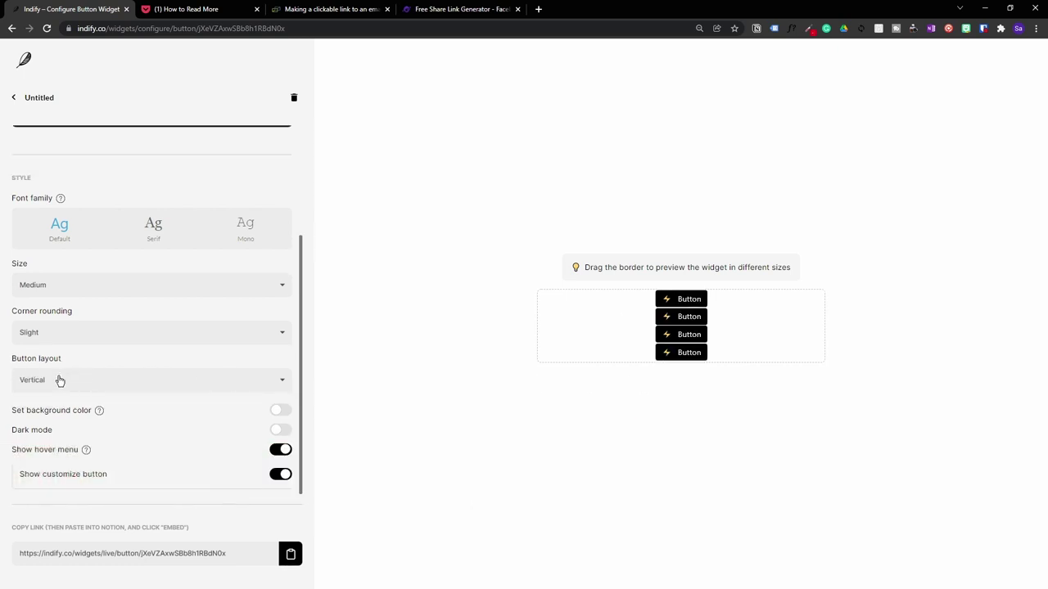
click(59, 381)
click(70, 440)
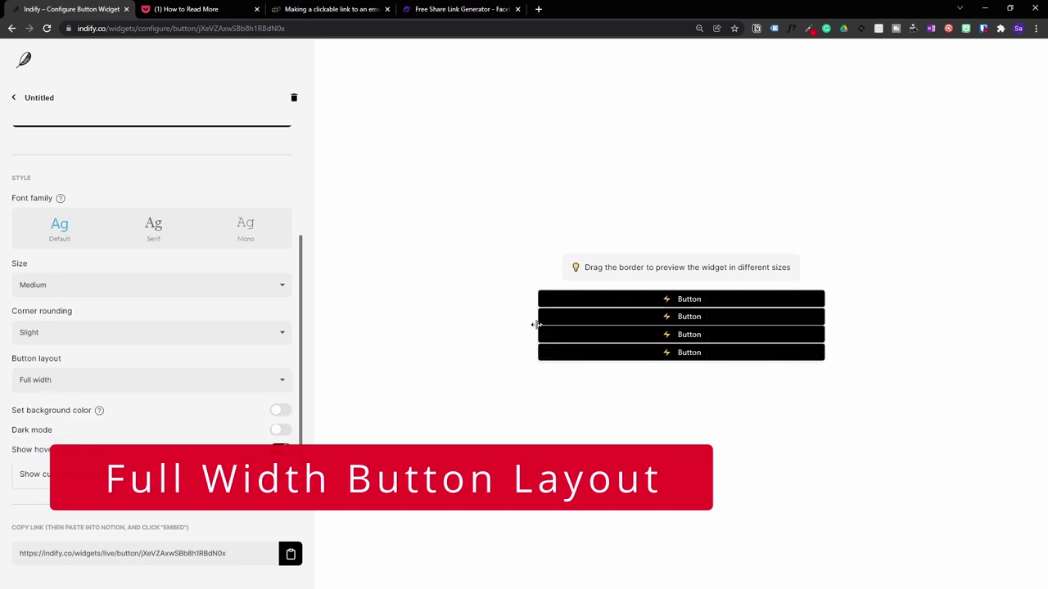
drag(537, 325, 822, 325)
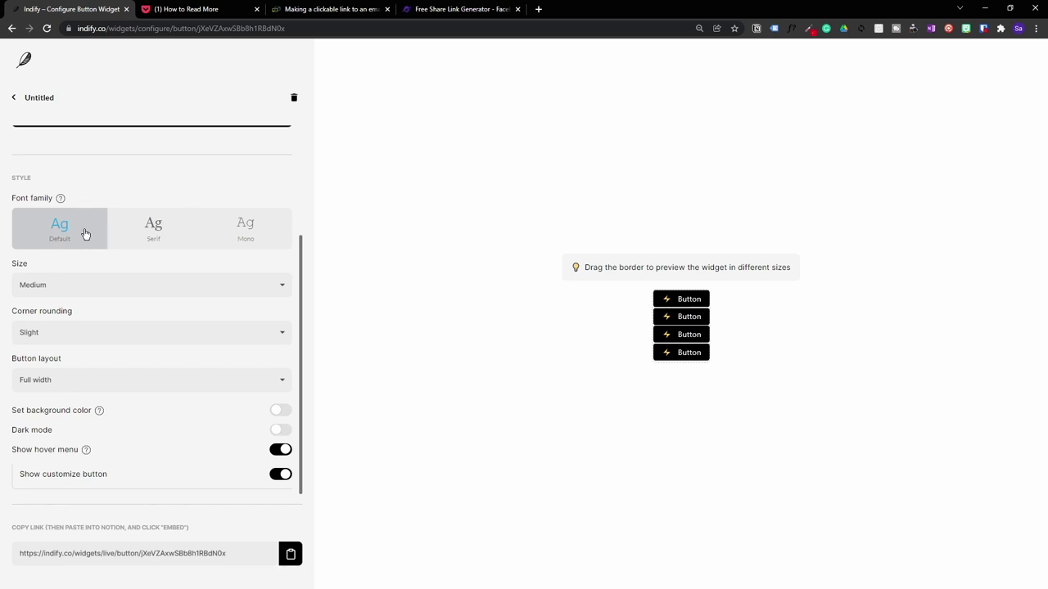
Set the button font family to Mono and the button size to Large
click(184, 235)
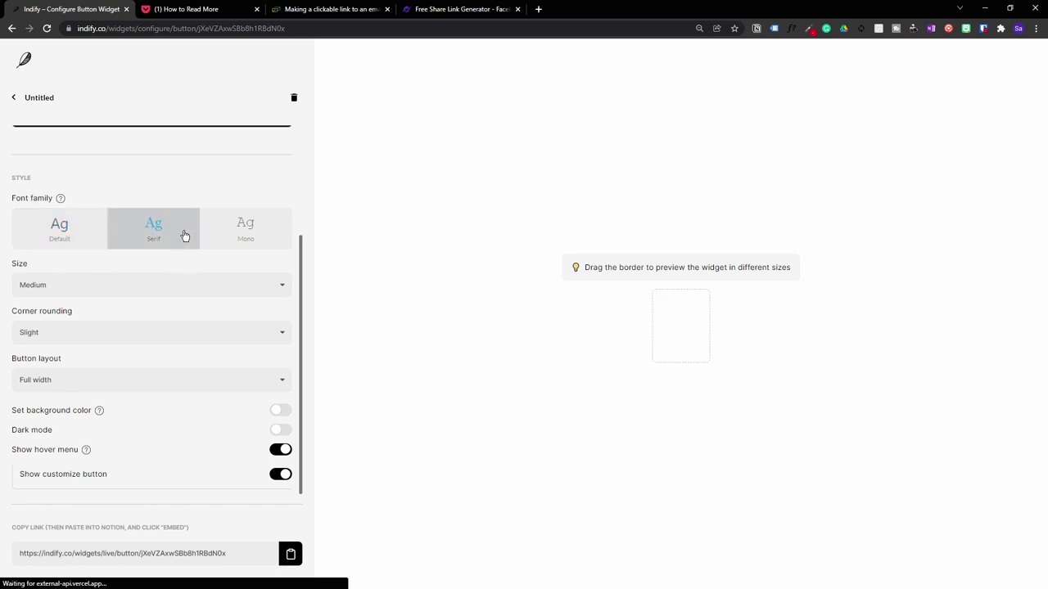
click(273, 236)
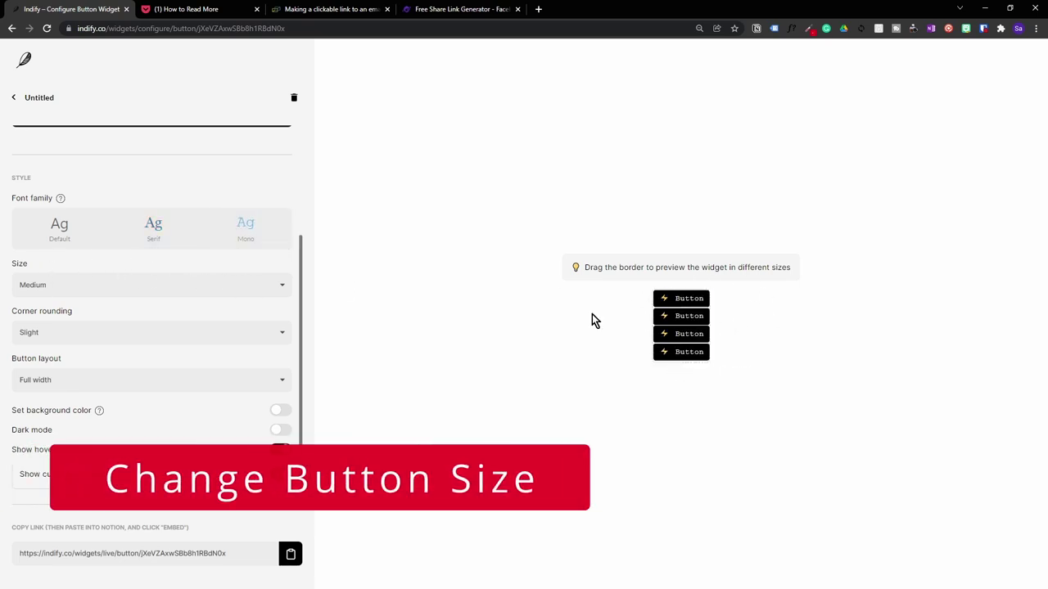
click(102, 286)
click(99, 309)
click(246, 286)
click(253, 310)
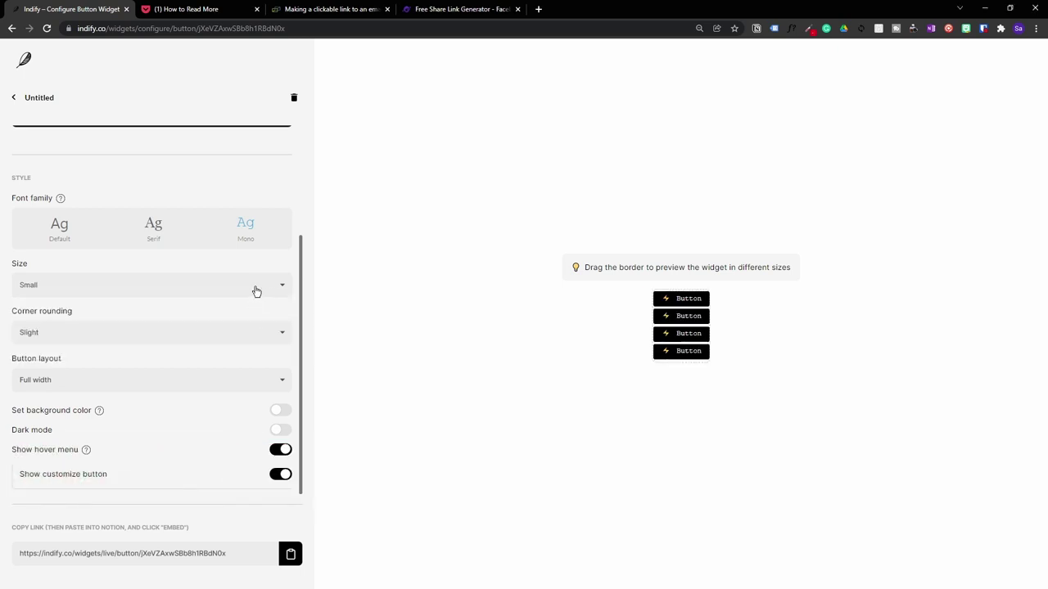
click(257, 290)
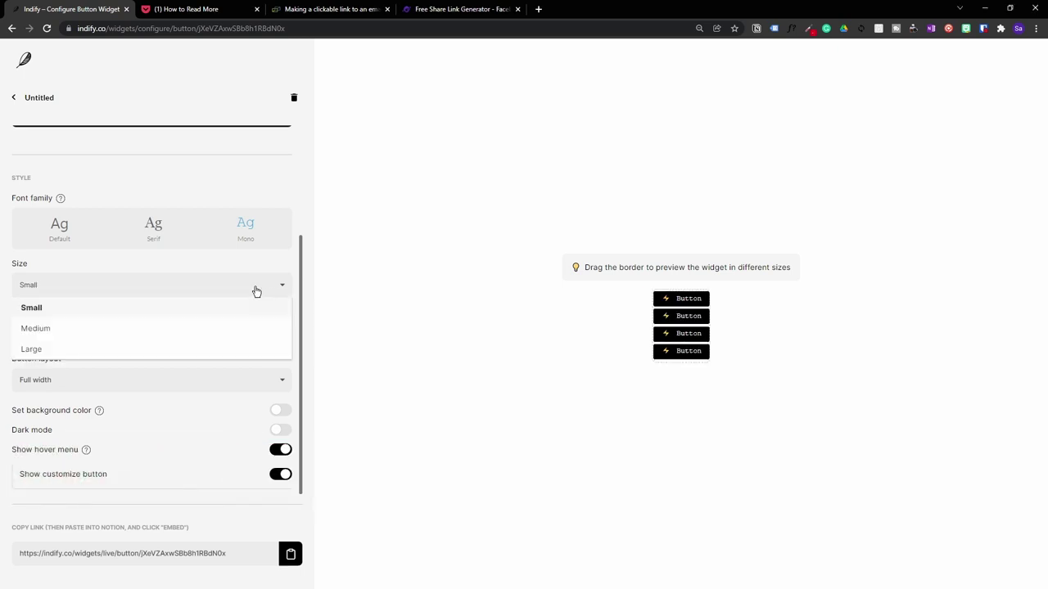
click(96, 352)
drag(707, 314, 722, 315)
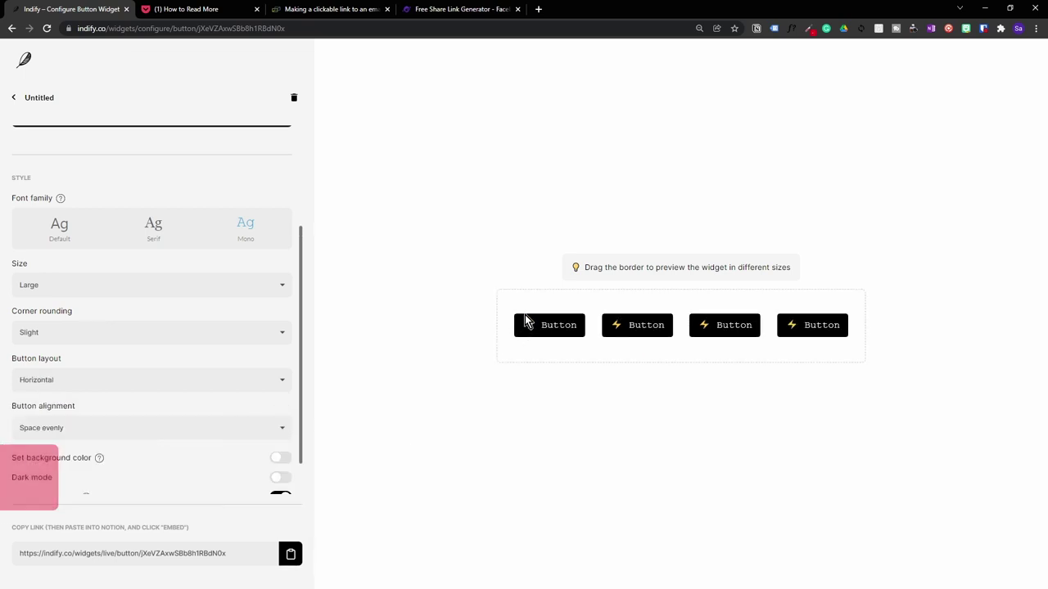
Set Corner rounding to Round after briefly trying None
click(105, 336)
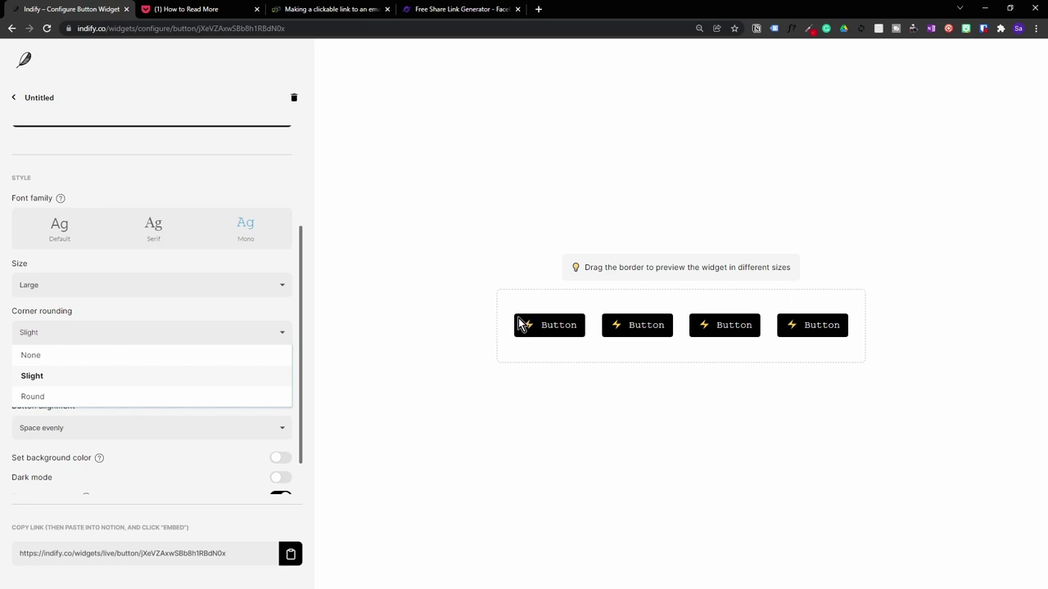
click(120, 355)
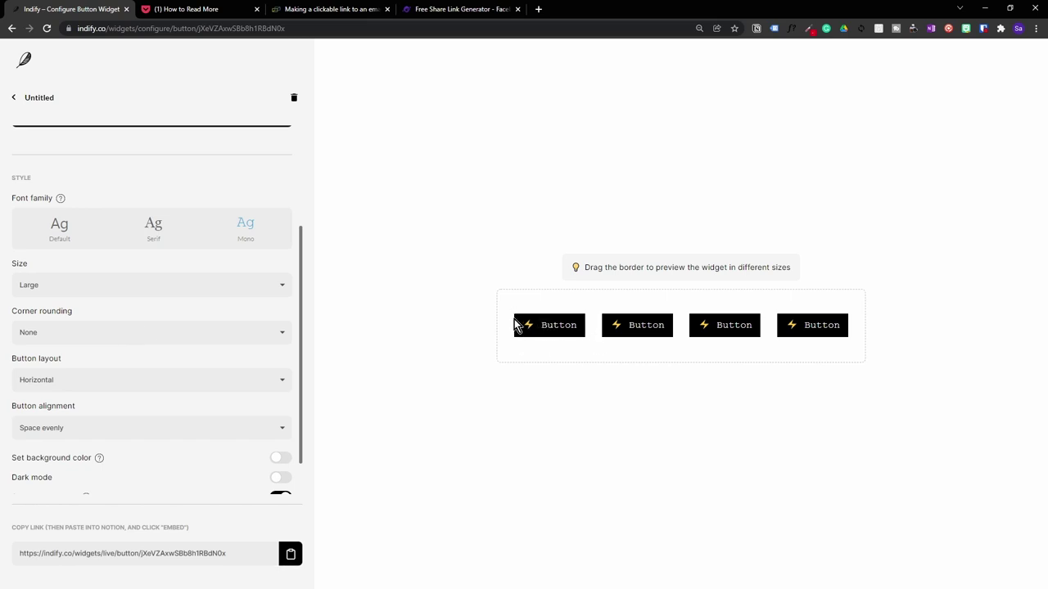
click(137, 332)
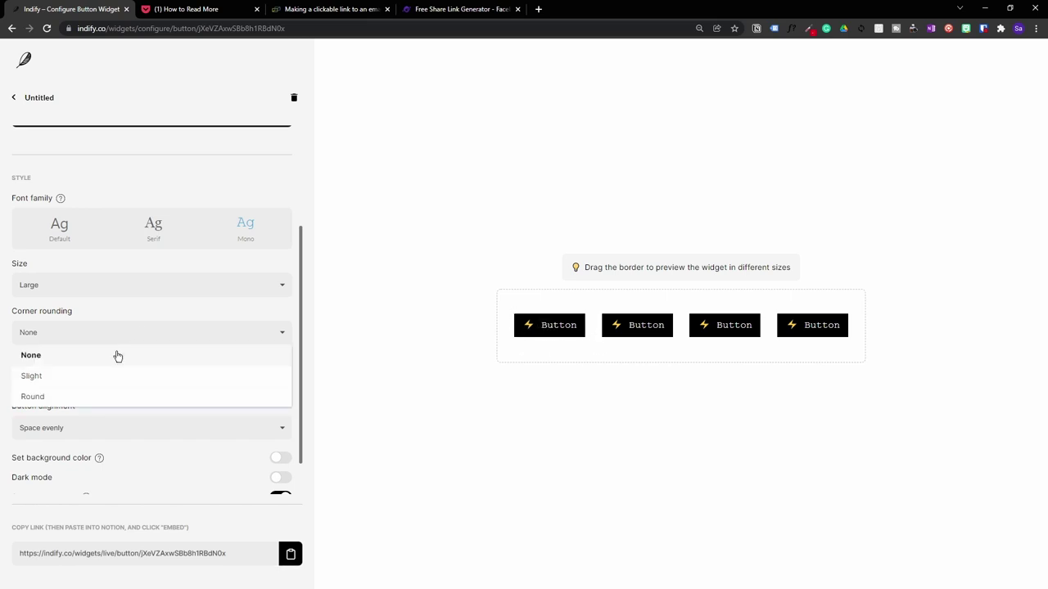
click(111, 397)
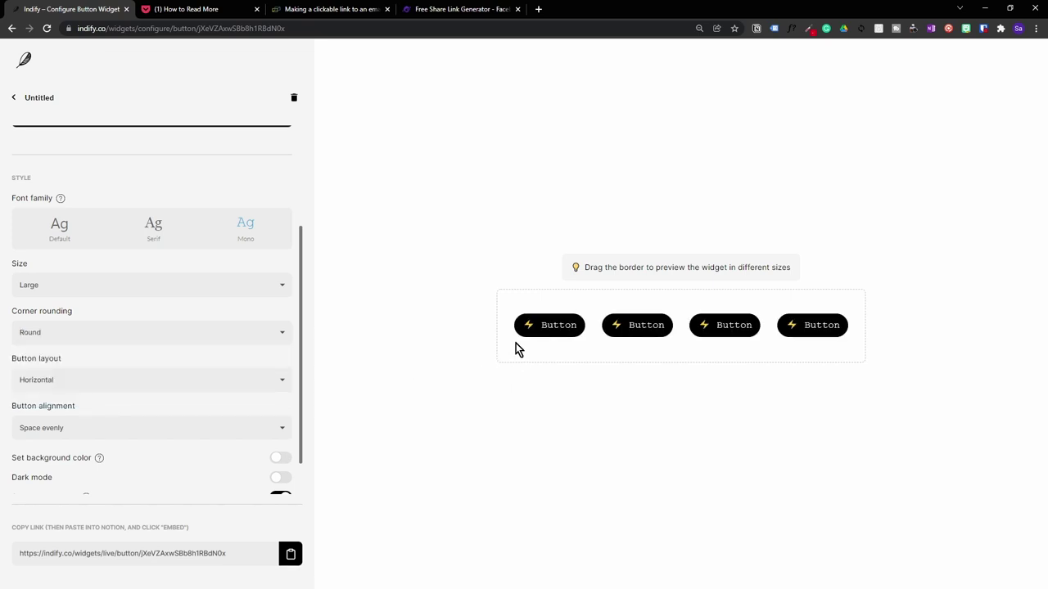
scroll(525, 356, down, 1)
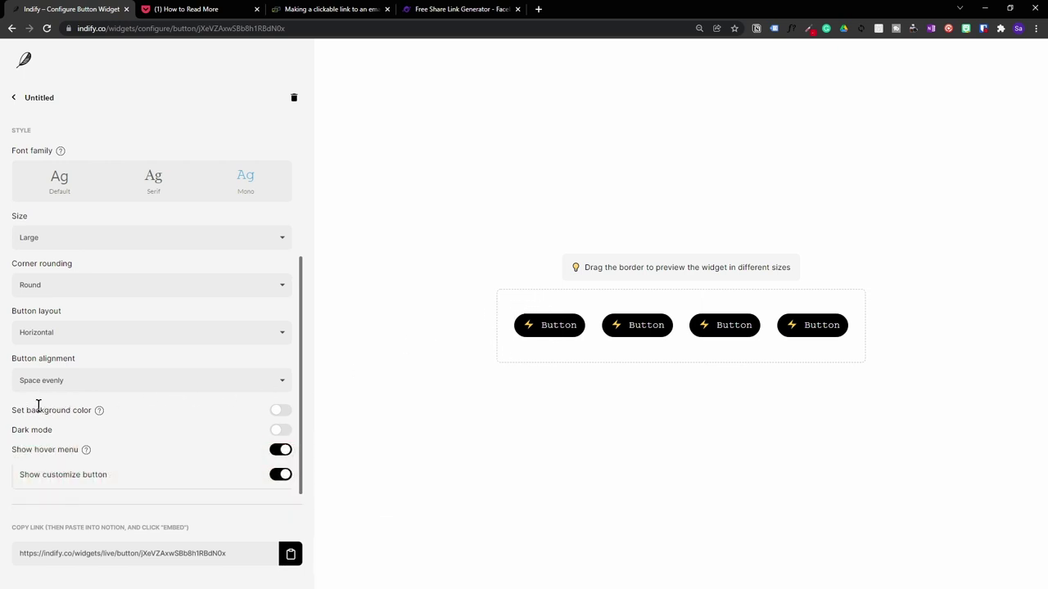
click(278, 410)
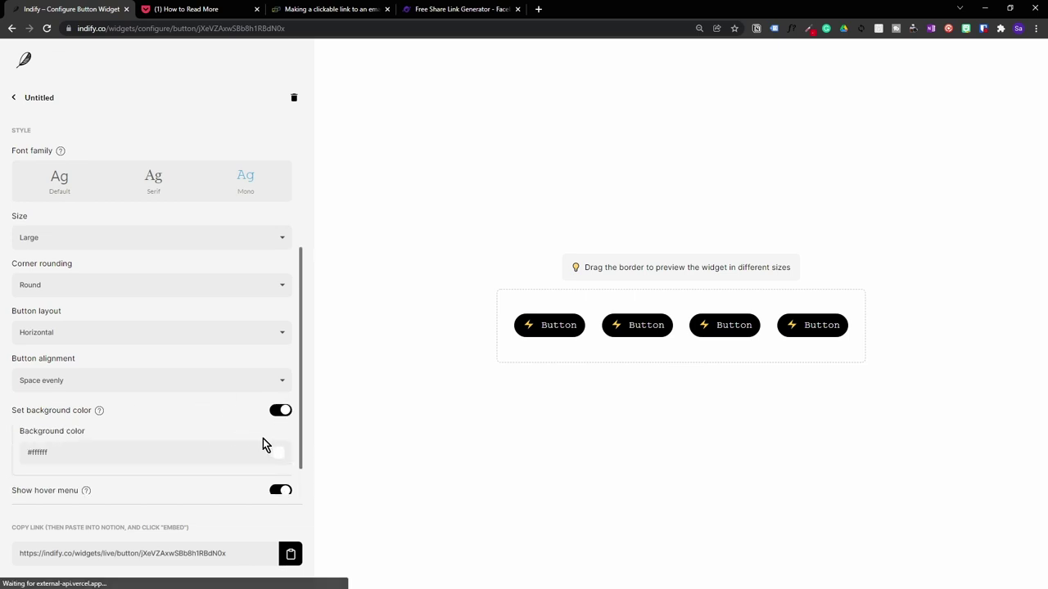
click(279, 454)
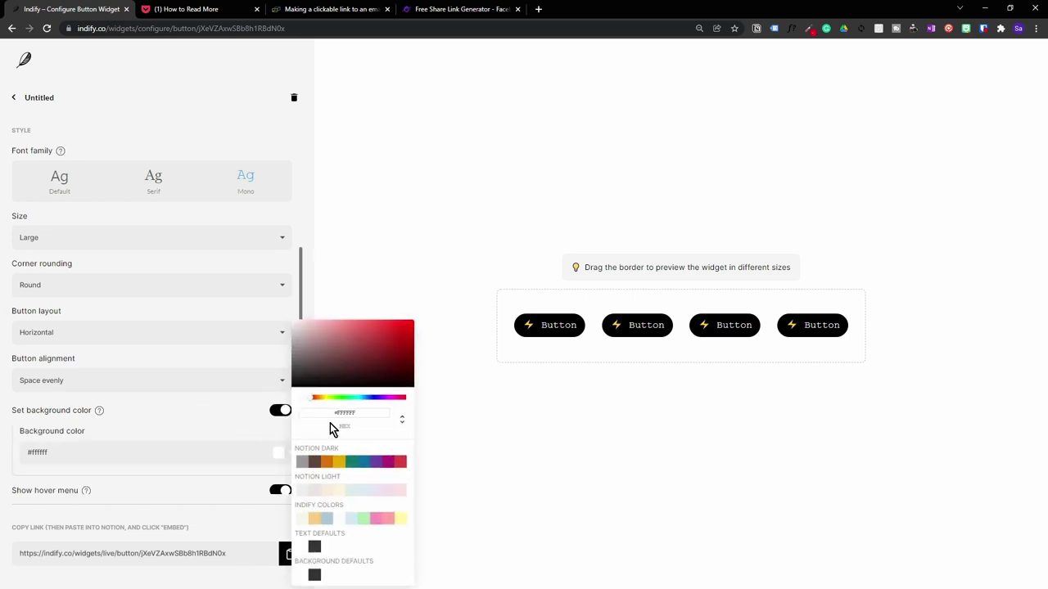
click(344, 552)
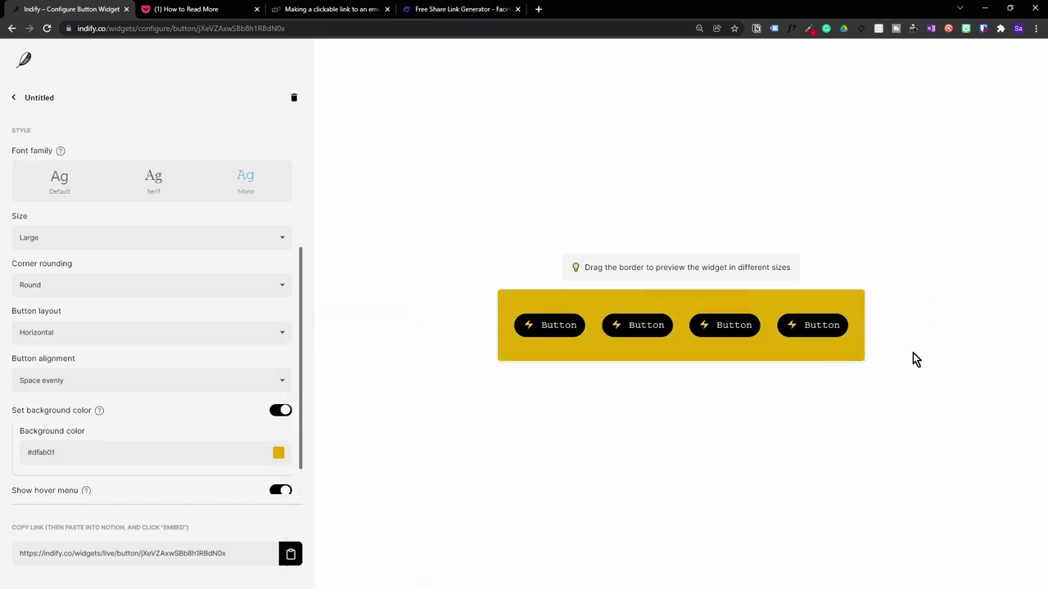
scroll(226, 393, down, 1)
scroll(236, 382, up, 3)
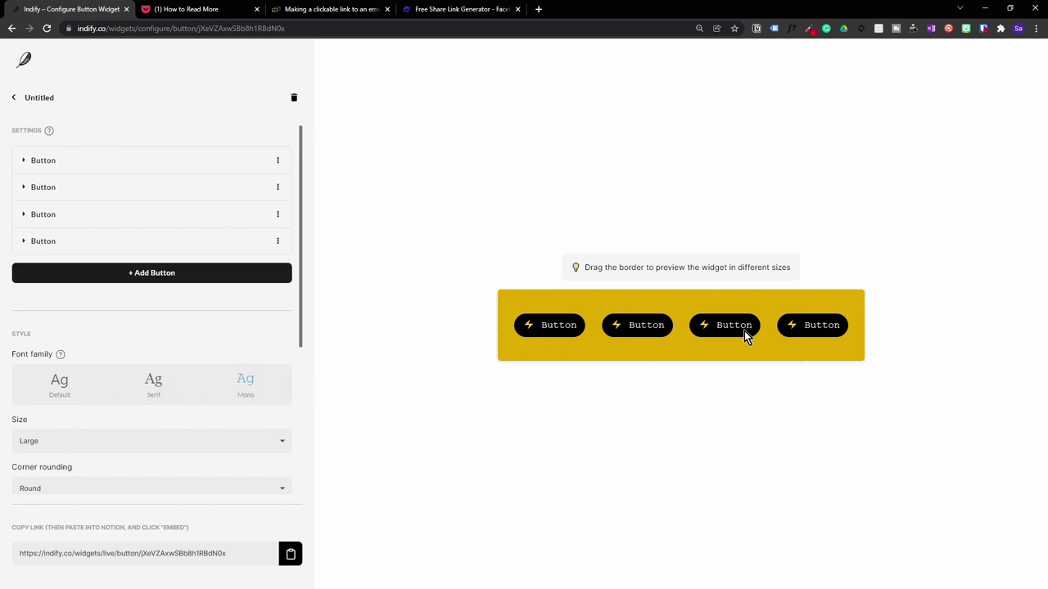
Hide the first button's icon so it reads Home, and color the second button yellow
click(25, 162)
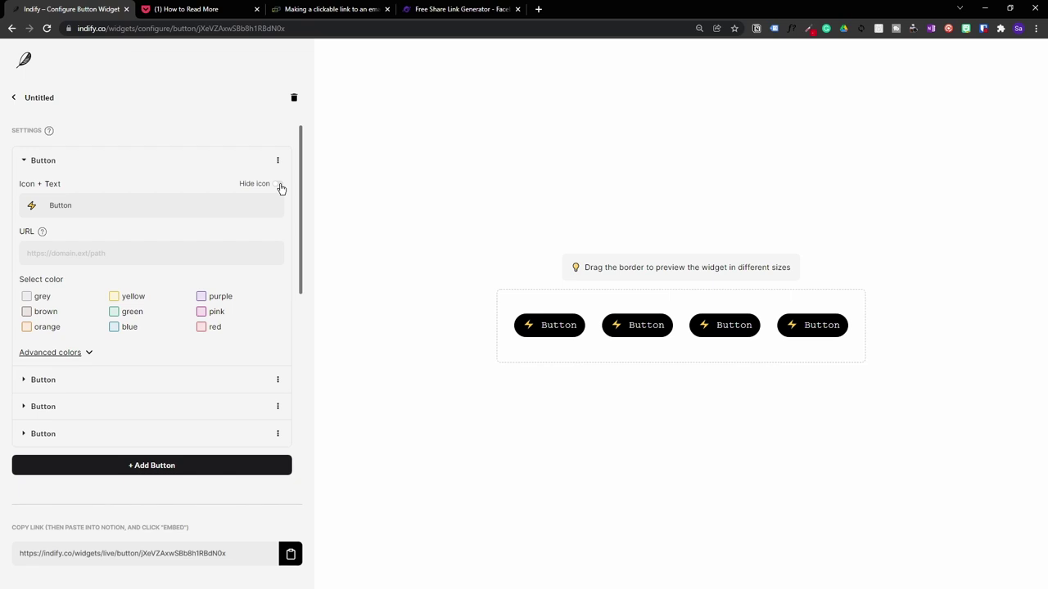
click(279, 184)
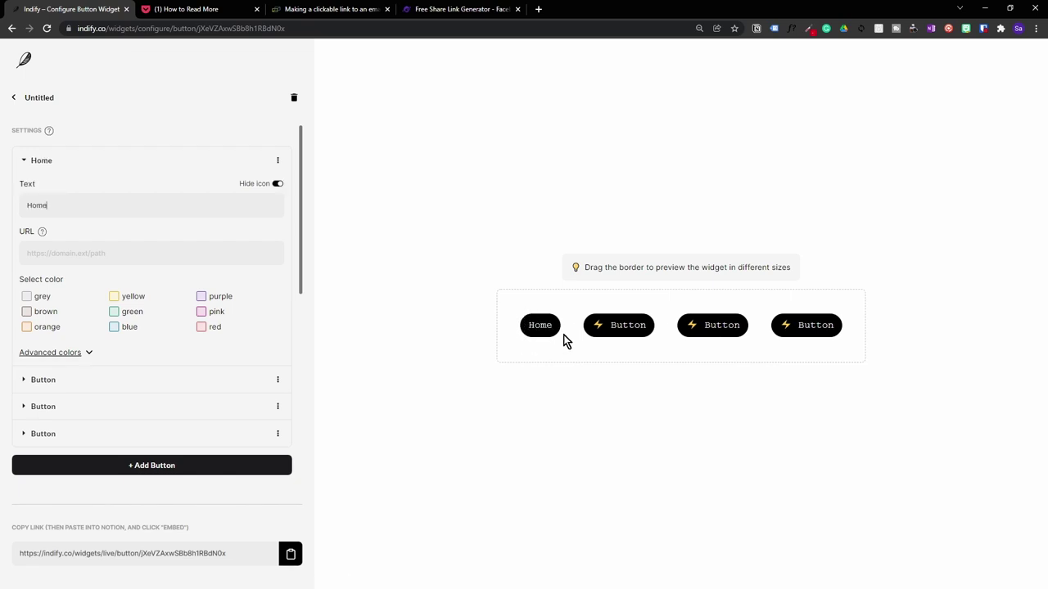
click(24, 161)
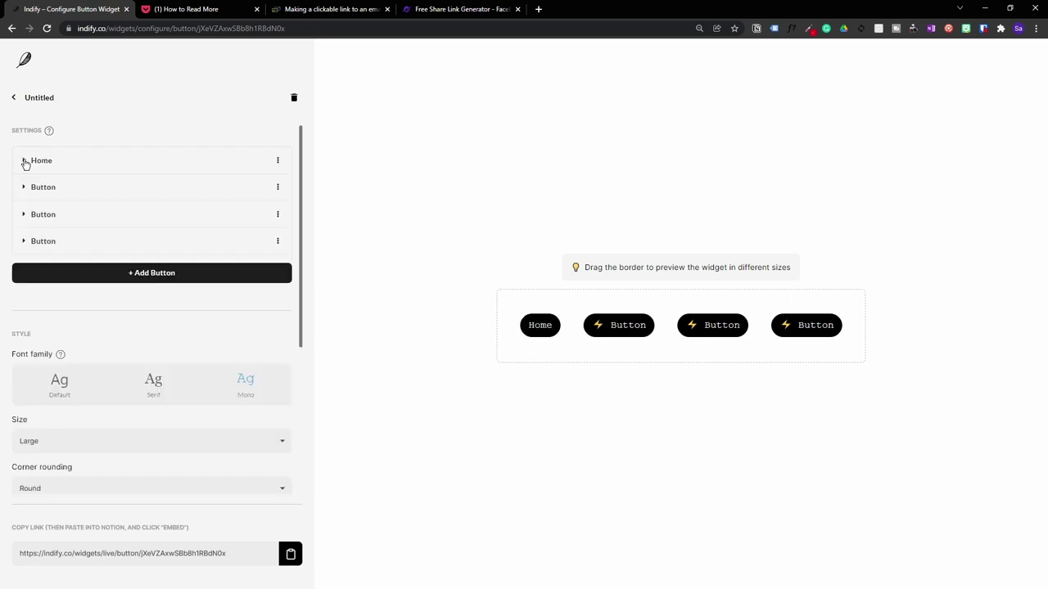
click(24, 187)
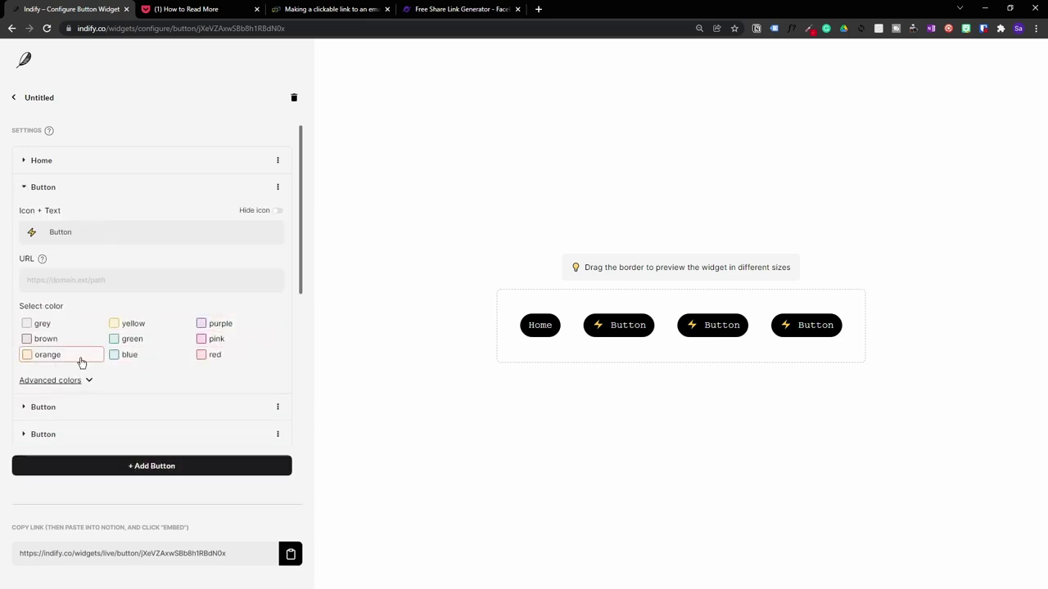
click(126, 329)
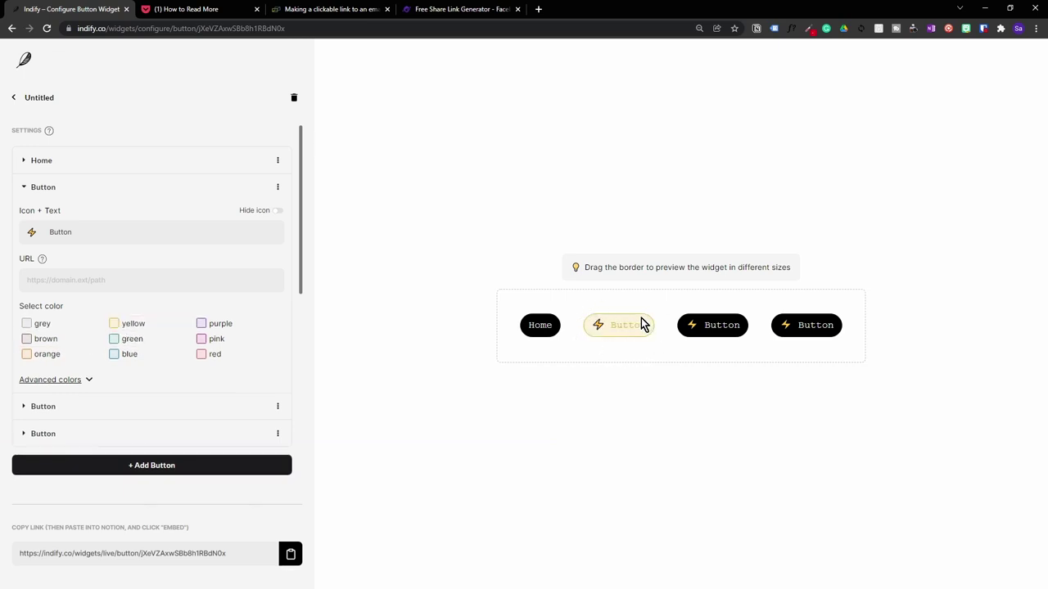
Relabel the yellow second button 'Mood' and bring up the emoji picker for its icon
drag(72, 232, 51, 235)
text(Mood)
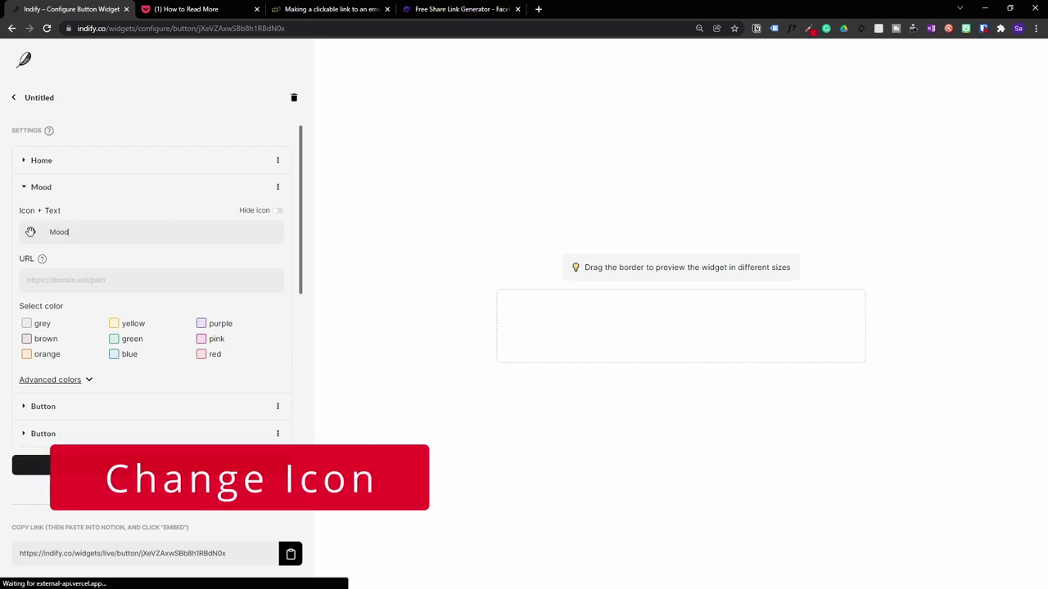
click(31, 233)
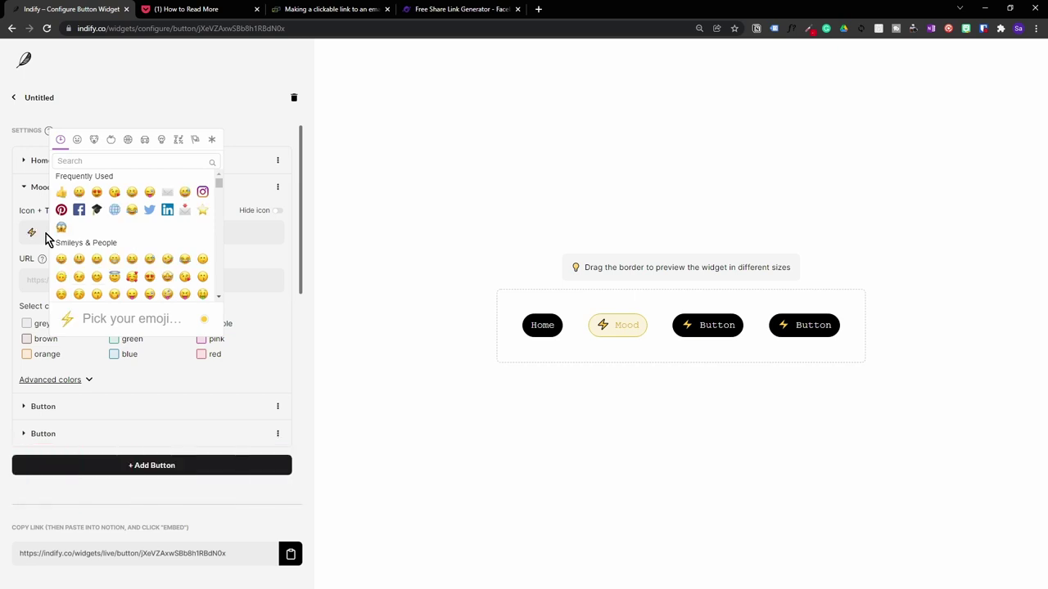
Give Mood a heart-eyes emoji, then relabel the third button 'Notion Tutorials' with a graduation-cap icon
click(97, 192)
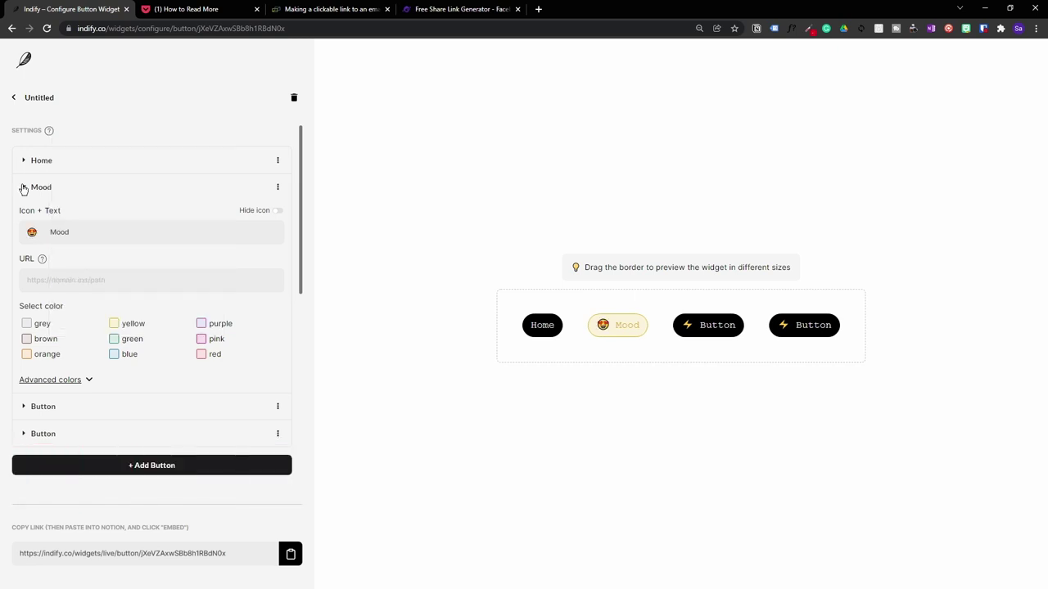
click(23, 187)
click(28, 220)
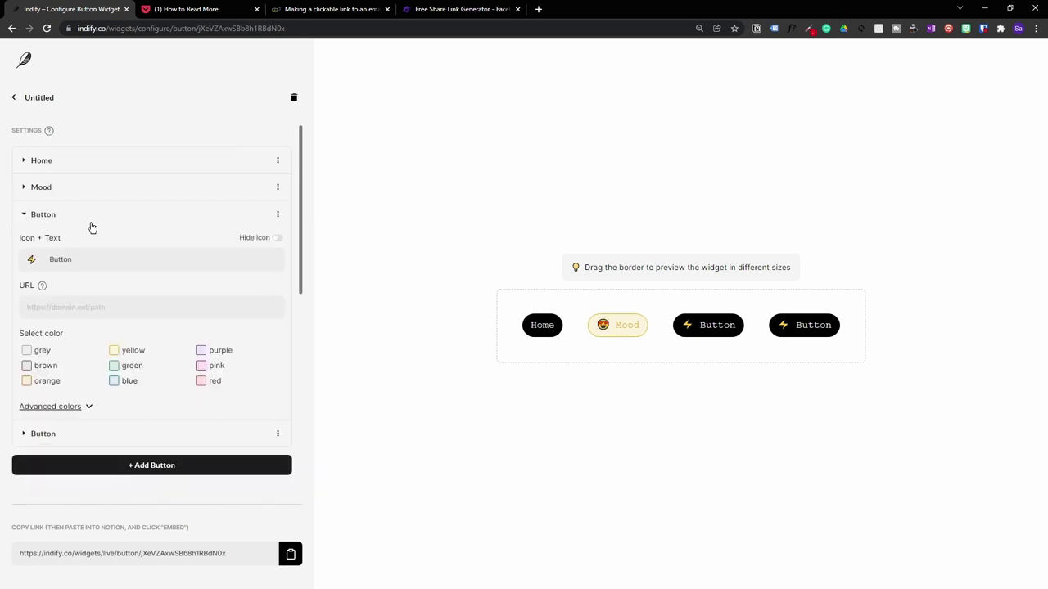
drag(94, 258, 34, 258)
click(33, 257)
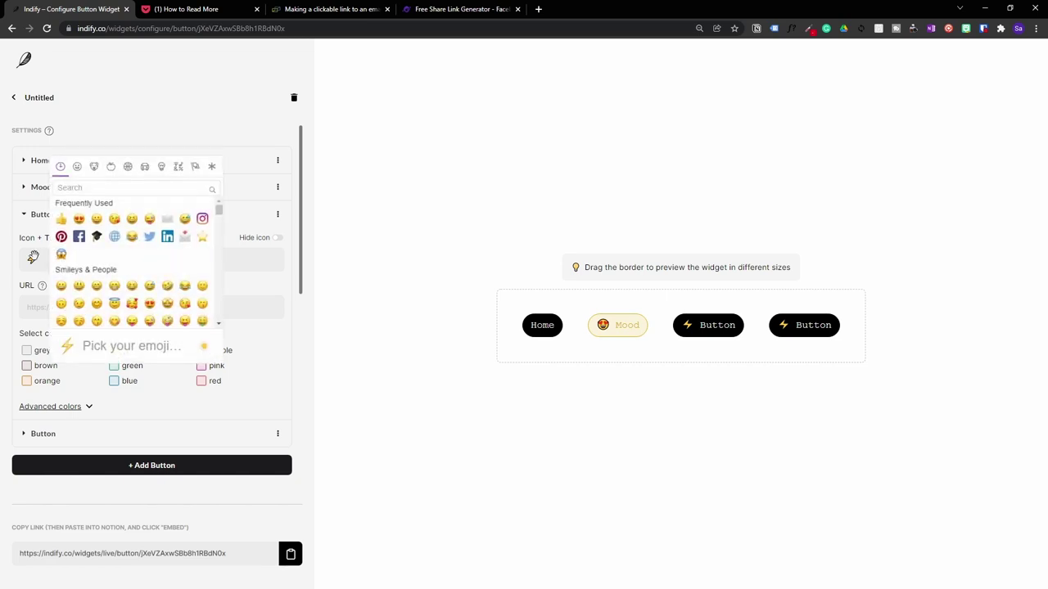
key(Caps_Lock)
text(Notion Tutorials)
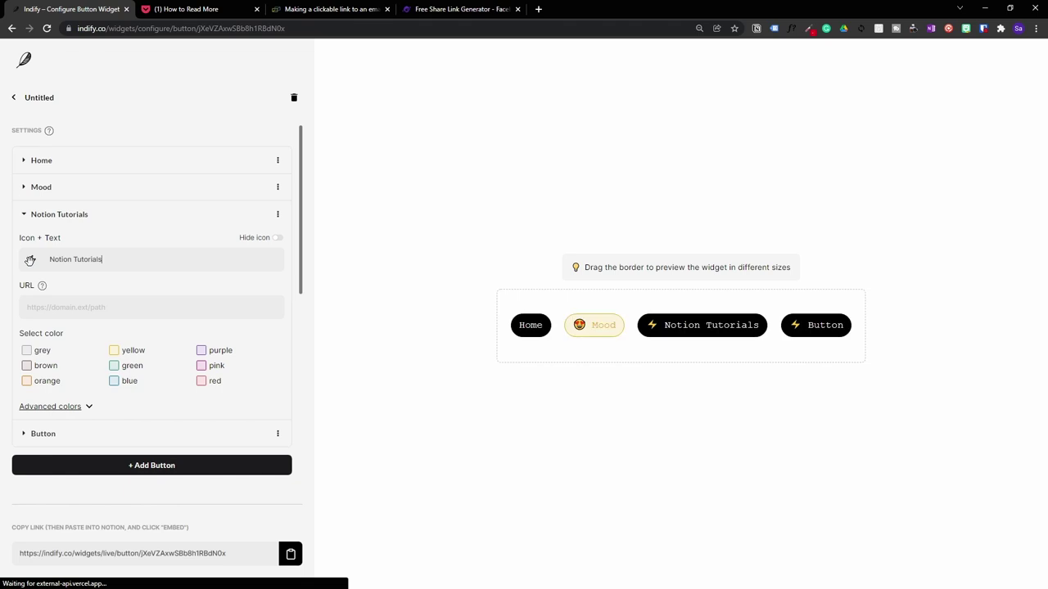
click(29, 259)
click(97, 236)
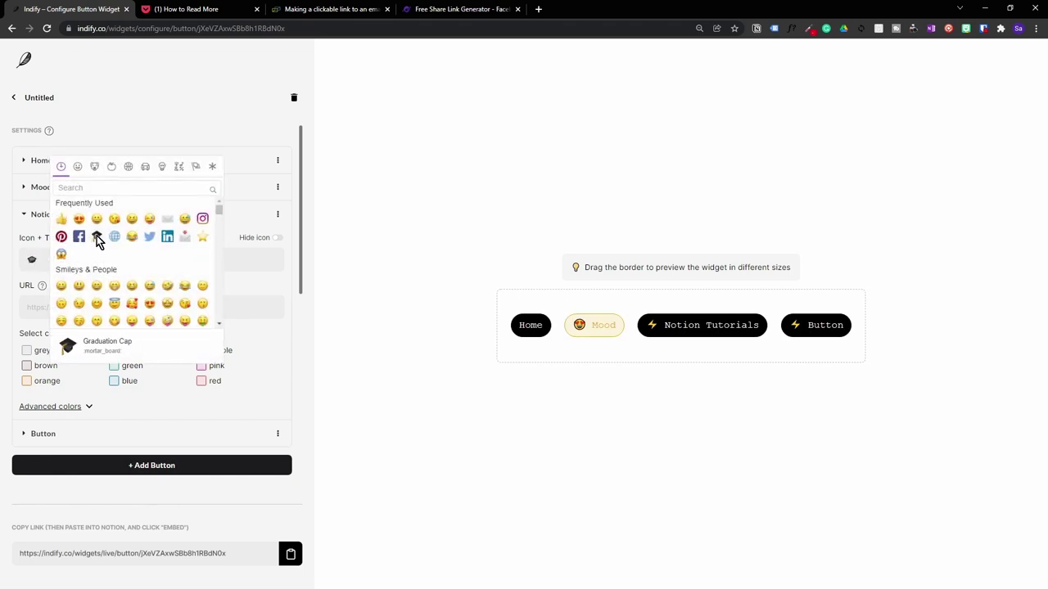
click(248, 279)
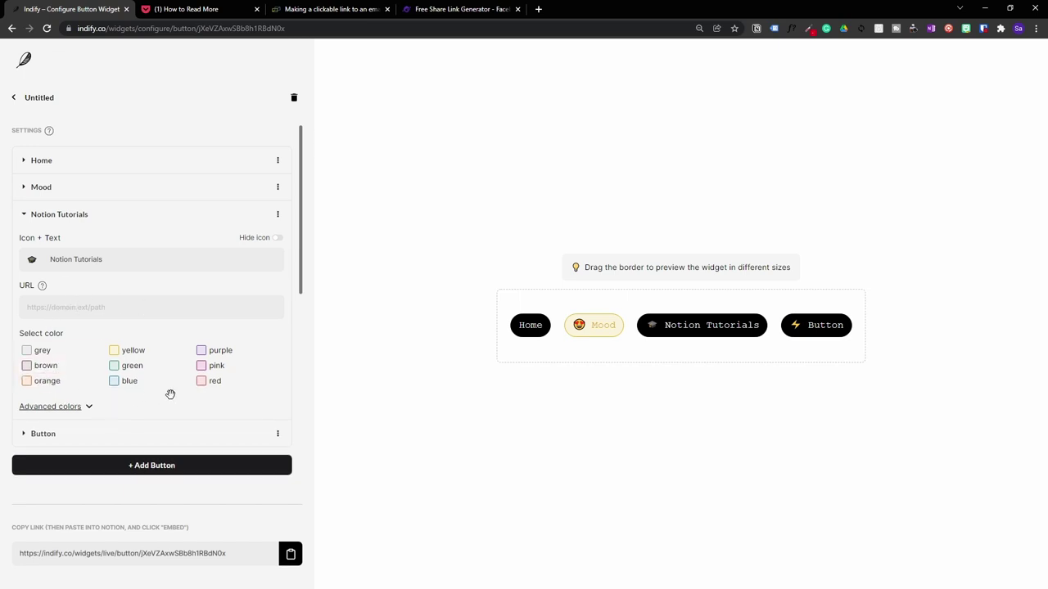
Set Notion Tutorials' advanced colors: background #1617c9, outline #ad1a72, text #dfab01
click(66, 409)
scroll(65, 408, down, 2)
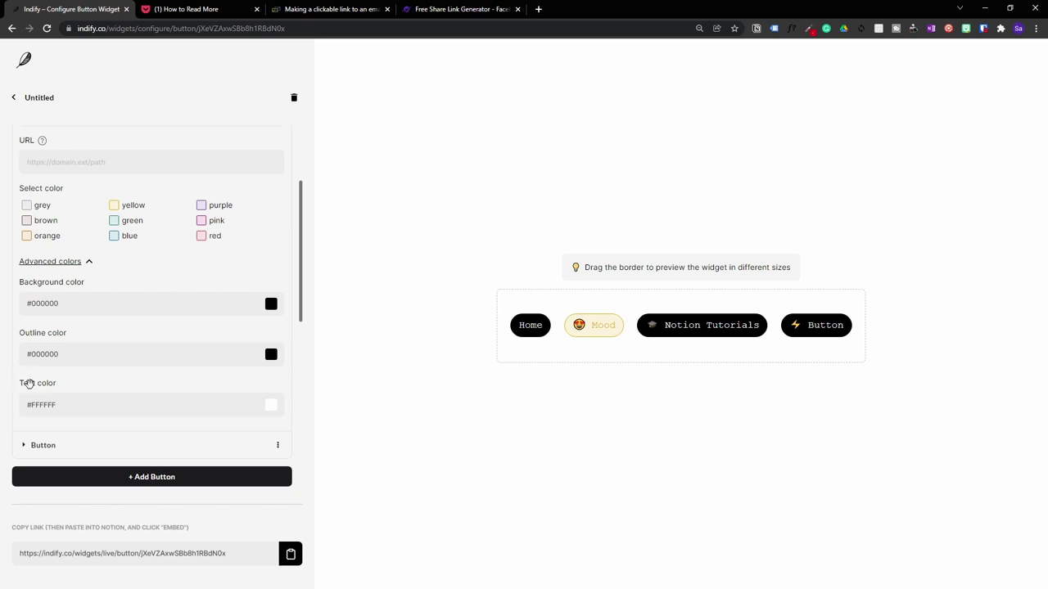
click(271, 304)
click(360, 239)
click(207, 323)
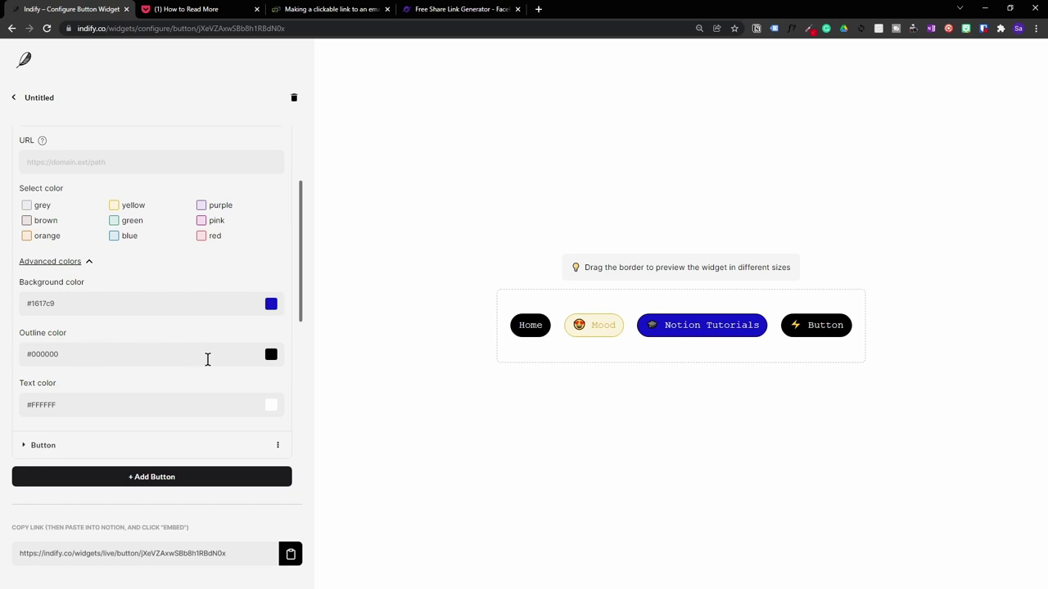
click(272, 357)
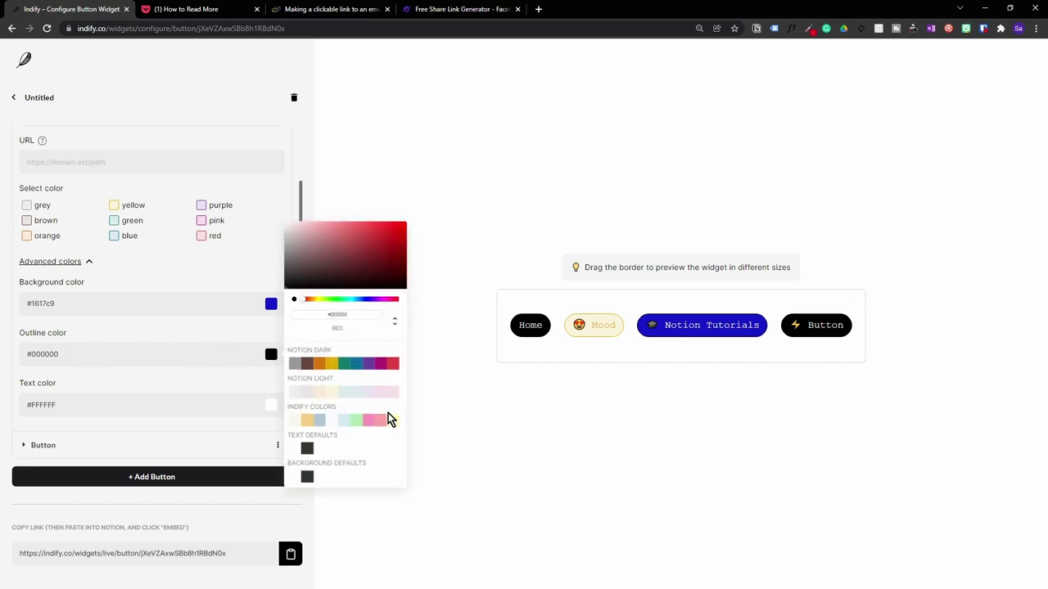
click(381, 370)
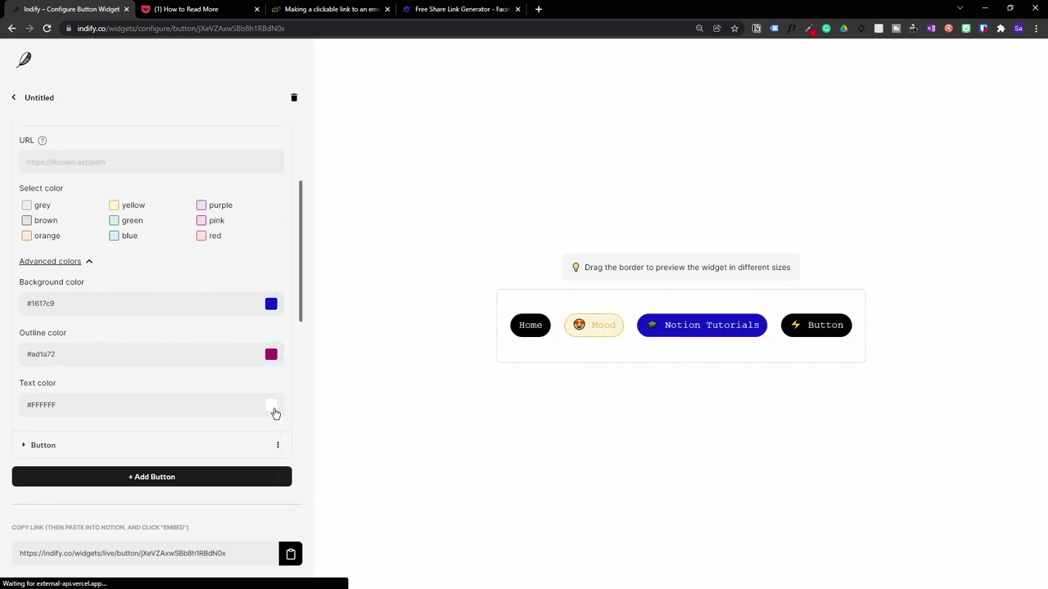
click(271, 406)
click(331, 415)
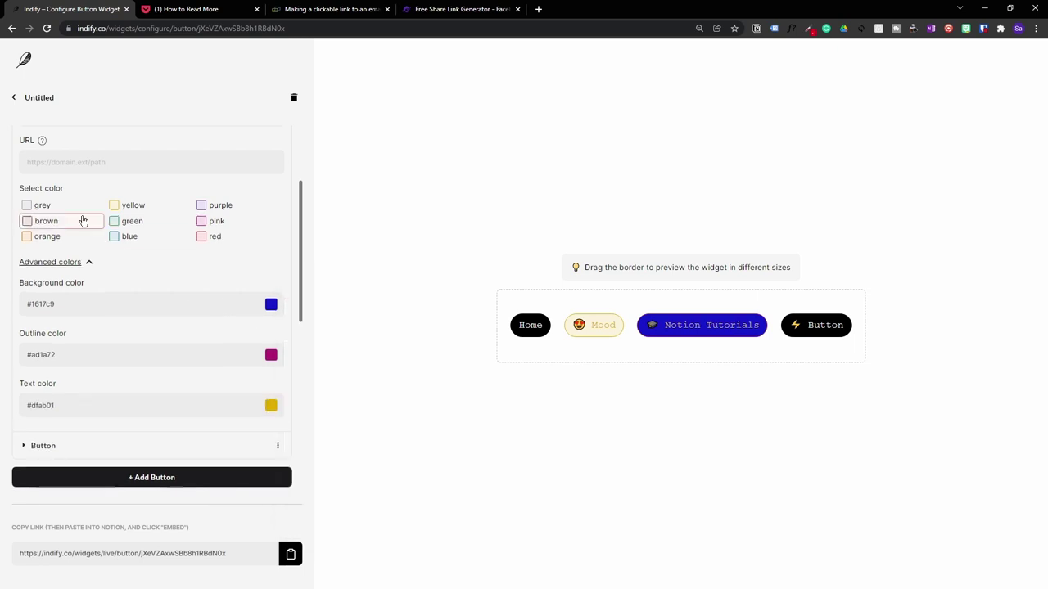
scroll(56, 262, up, 2)
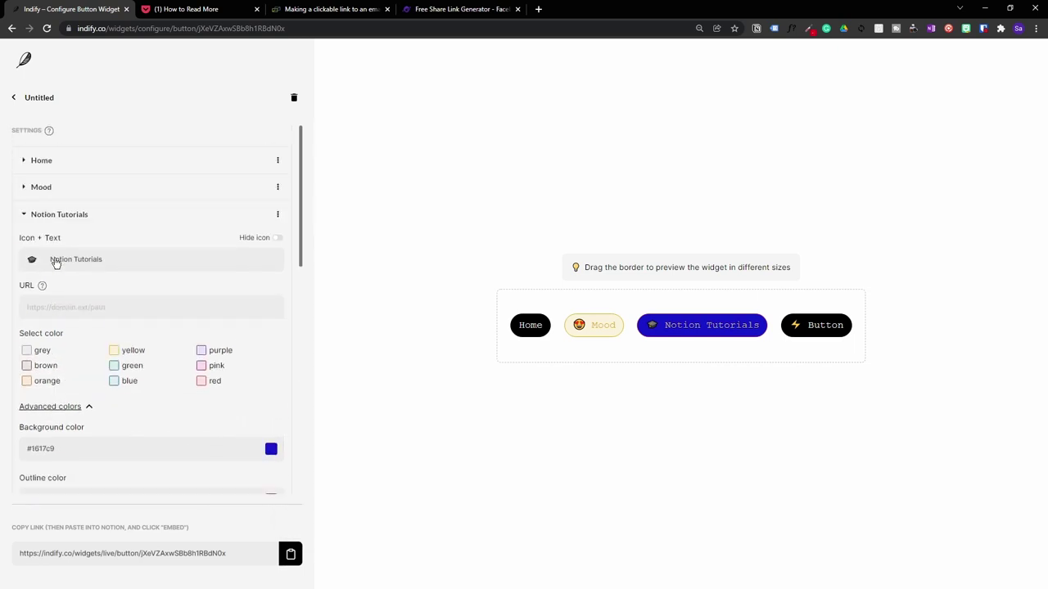
click(25, 215)
Make the fourth button a pink Contact Us button with an envelope emoji icon
click(25, 243)
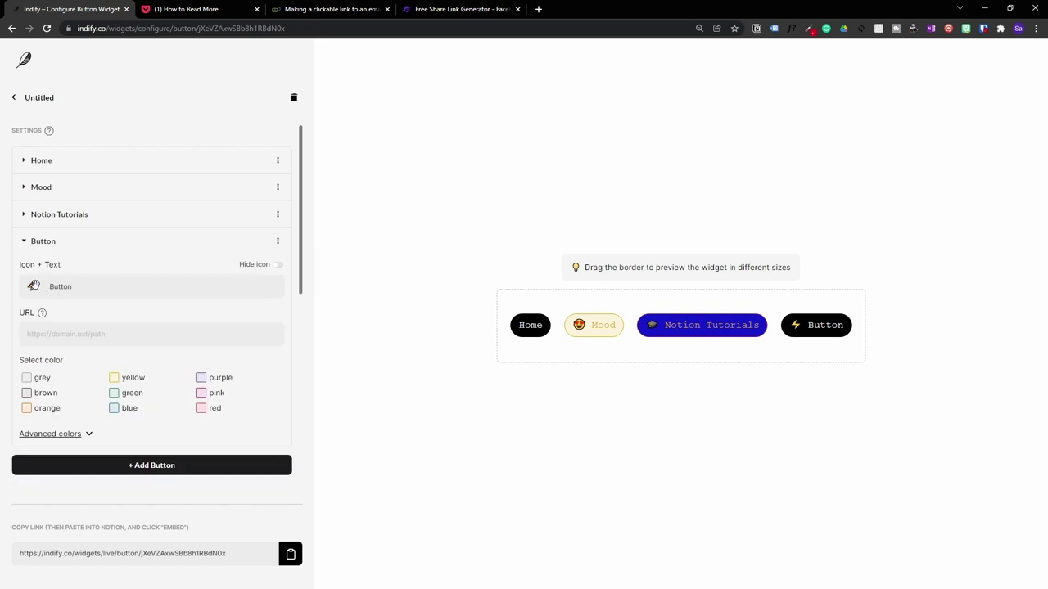
click(32, 286)
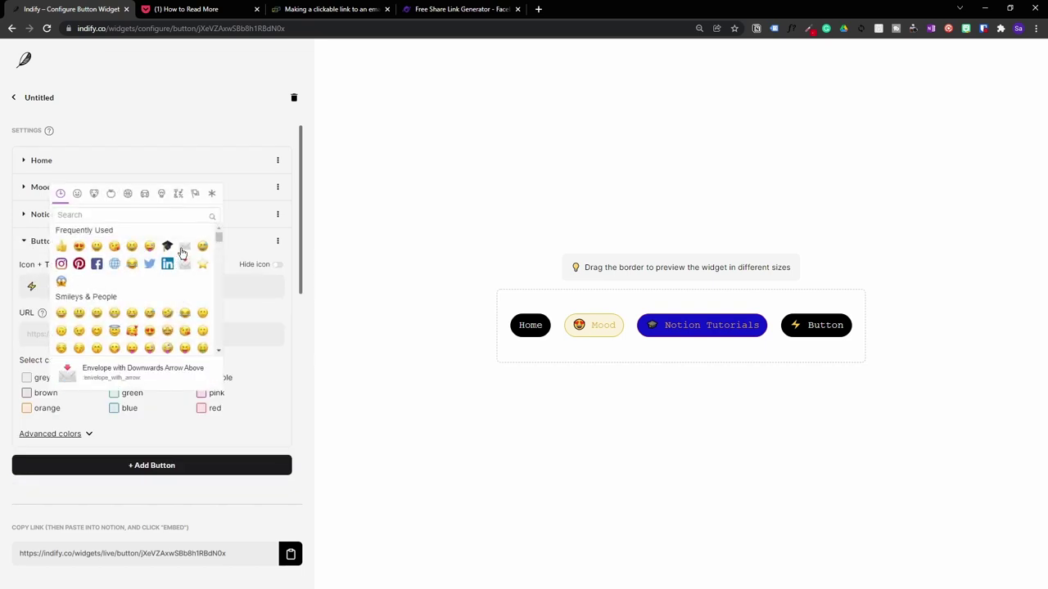
click(184, 248)
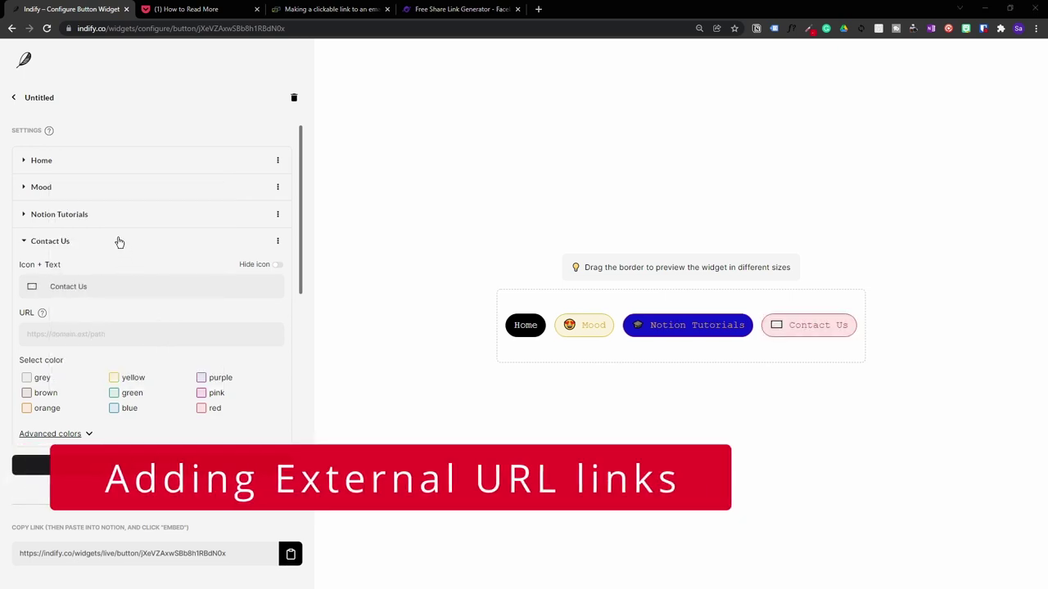
click(25, 217)
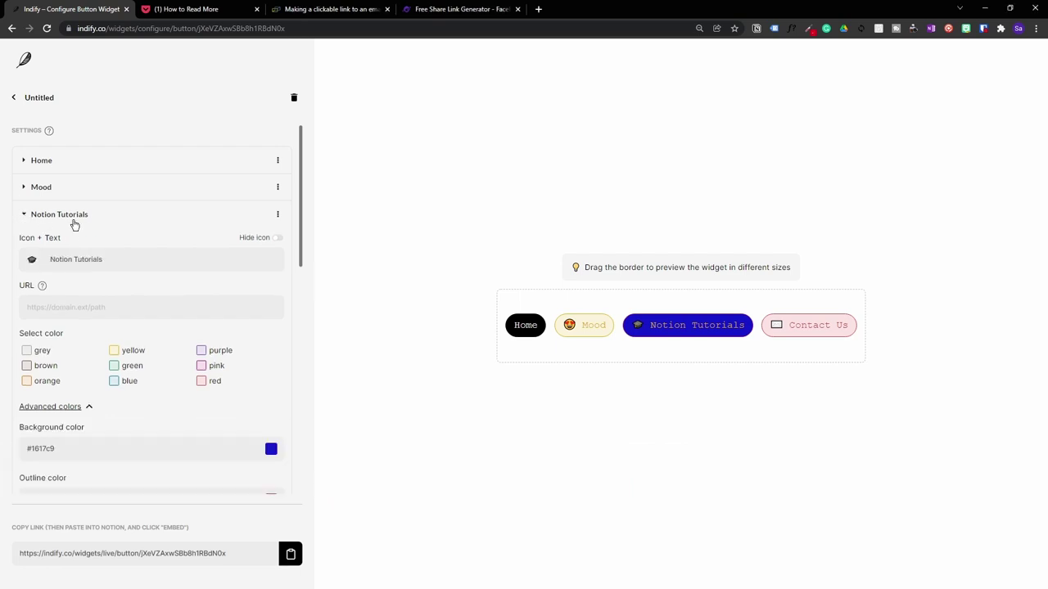
click(31, 305)
click(97, 307)
text(https://productivitycorner.co.uk/)
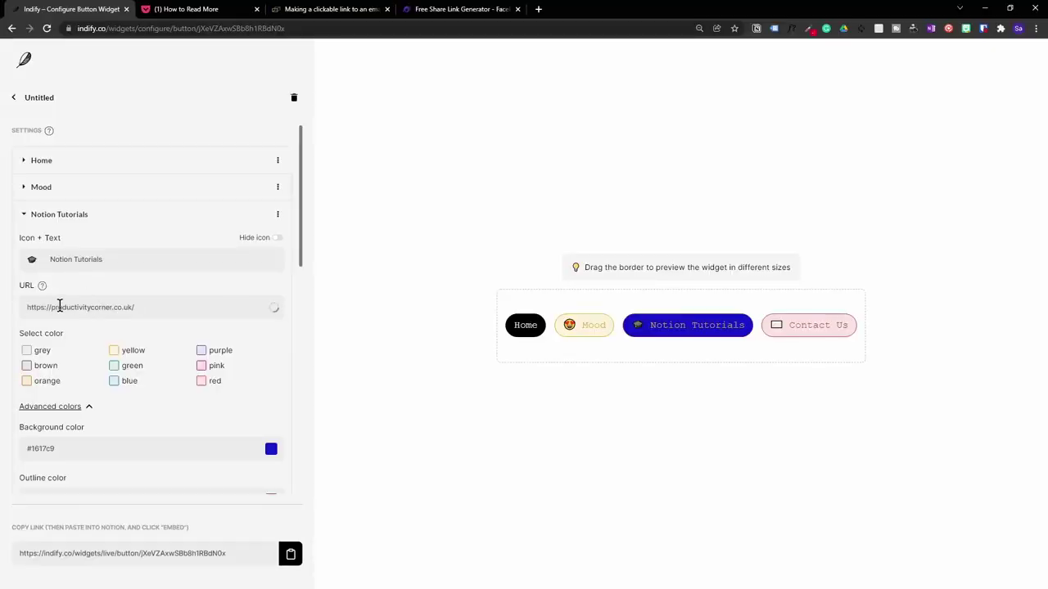
click(25, 215)
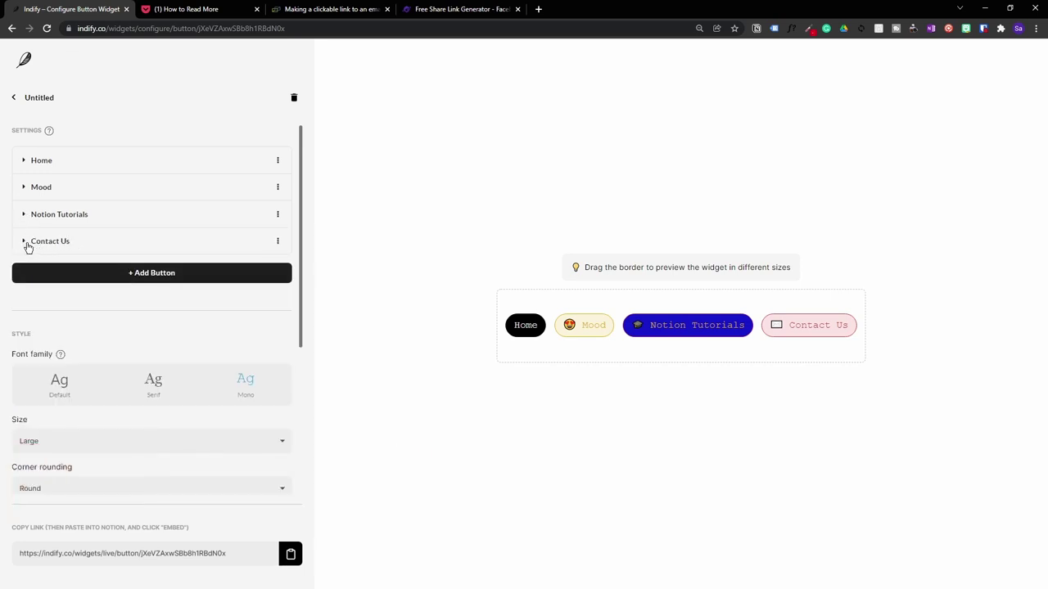
Paste a mailto e-mail address as the Contact Us button's link
click(25, 242)
click(102, 334)
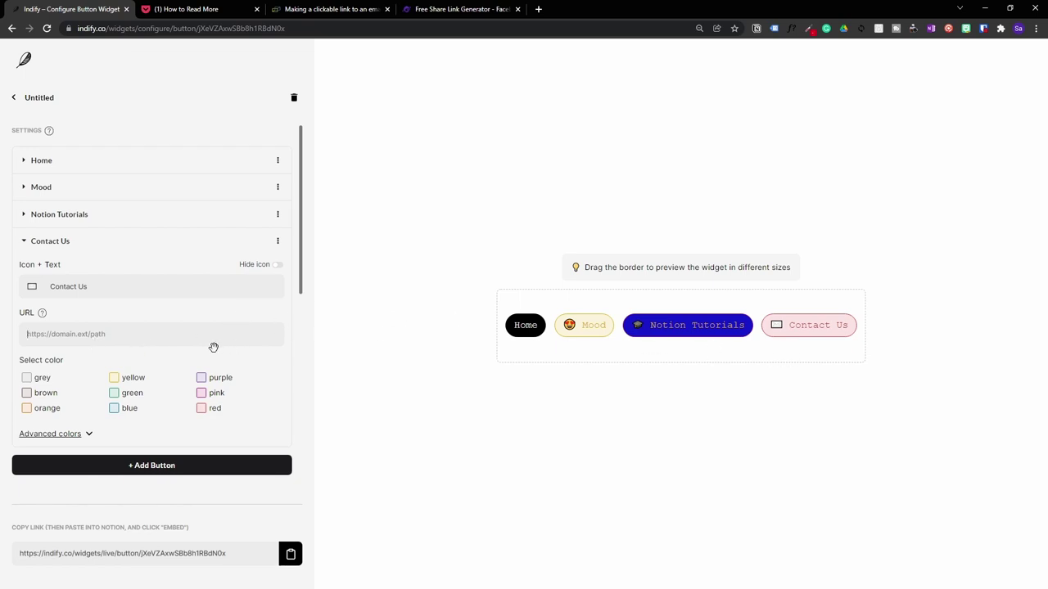
key(ctrl+v)
click(24, 243)
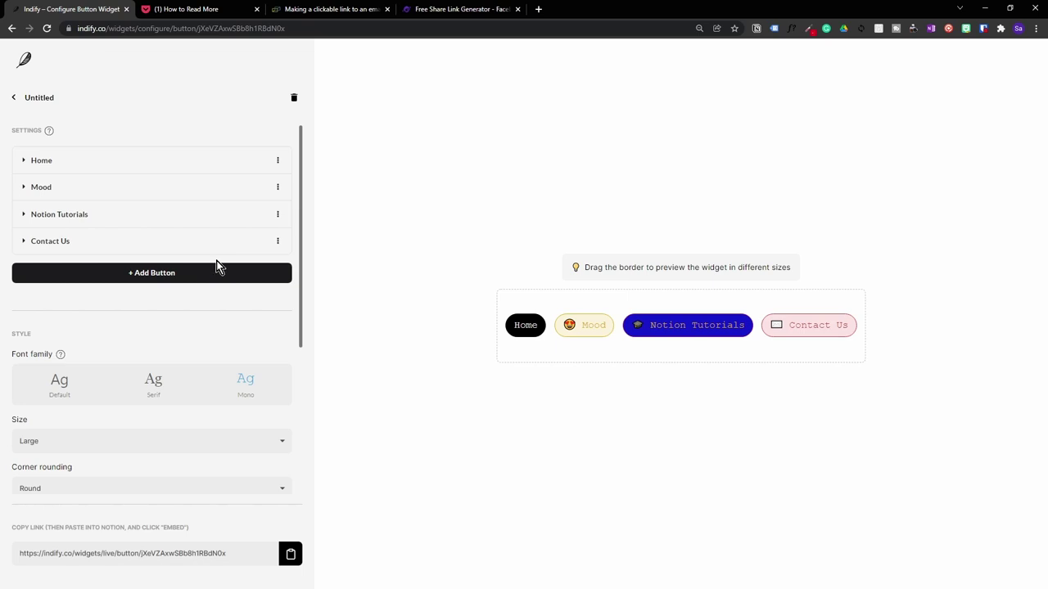
Copy the button widget's embed link and go to the Notion page
scroll(216, 262, down, 3)
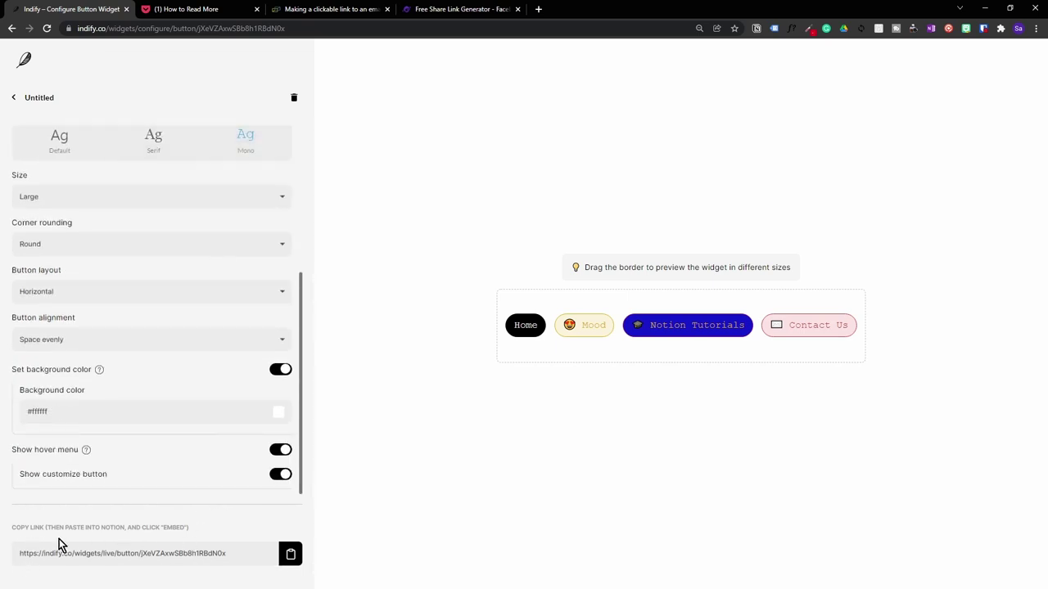
click(291, 556)
key(ctrl+Tab)
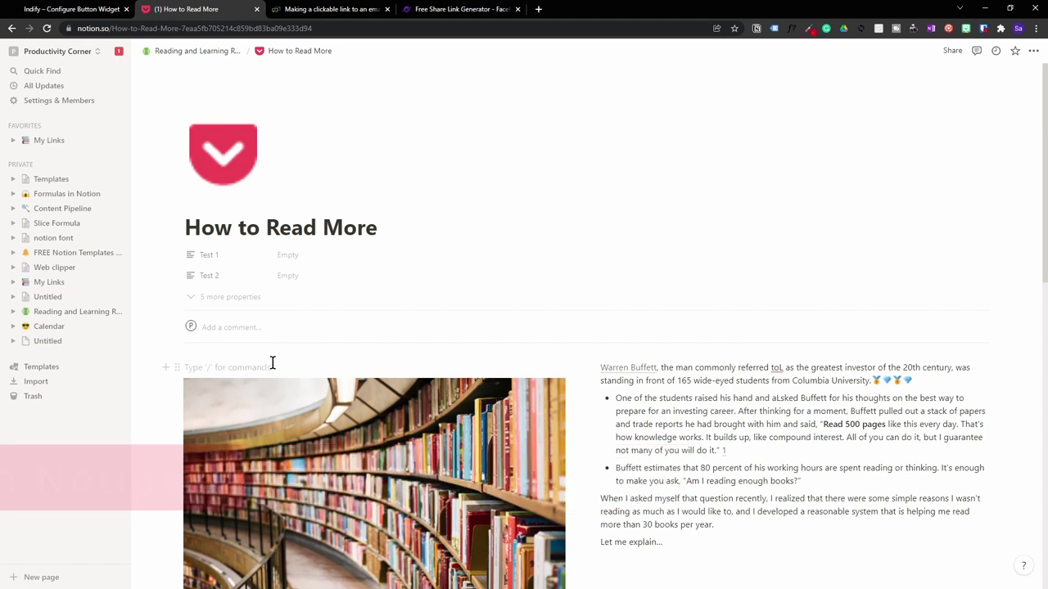
Embed the widget link above the photo, widen it, and test the Notion Tutorials and Contact Us links
right_click(246, 368)
click(283, 455)
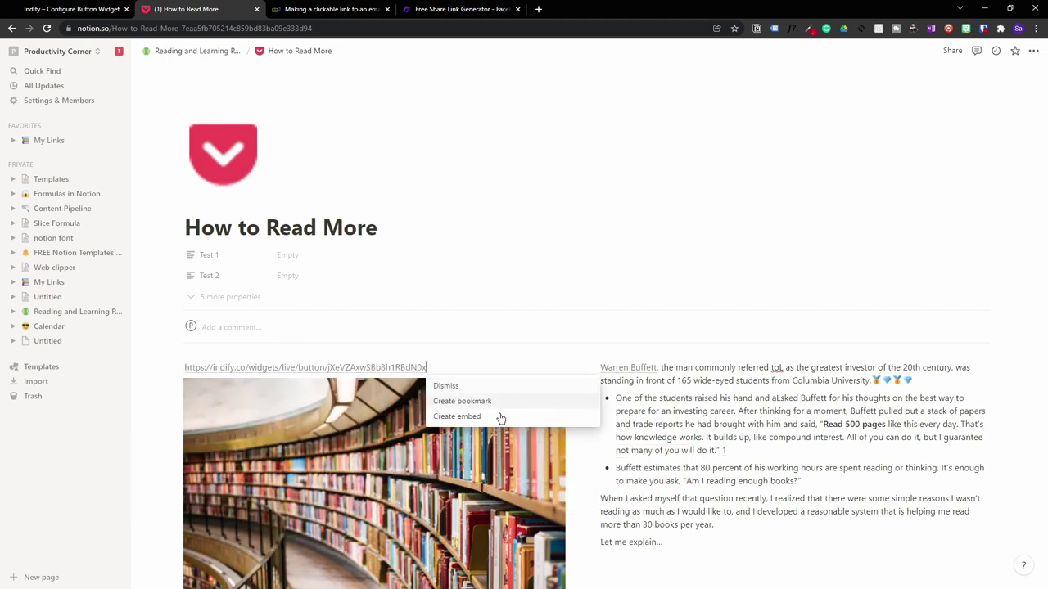
click(487, 420)
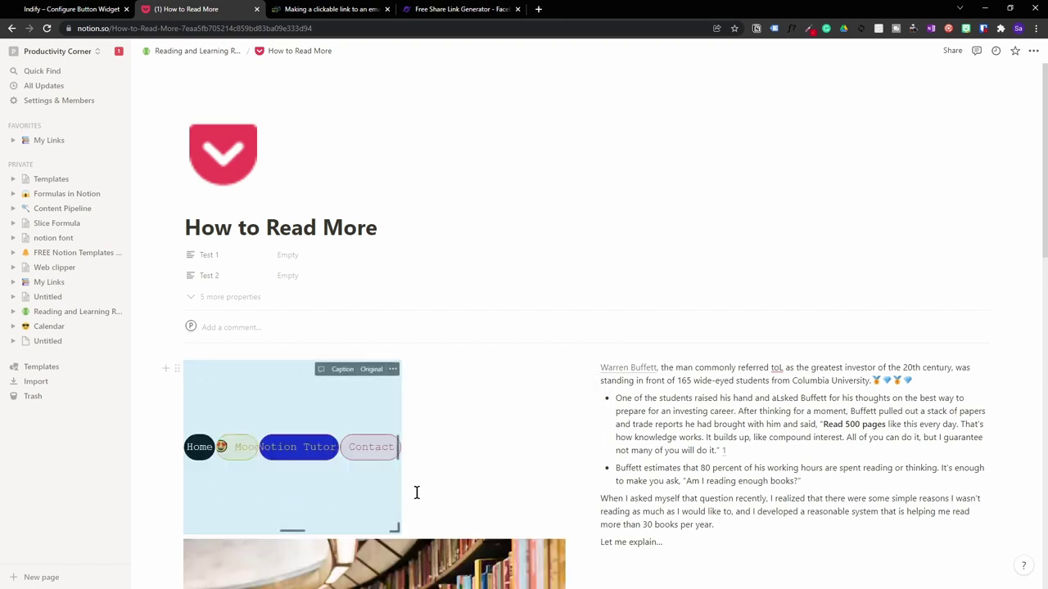
drag(400, 447, 584, 446)
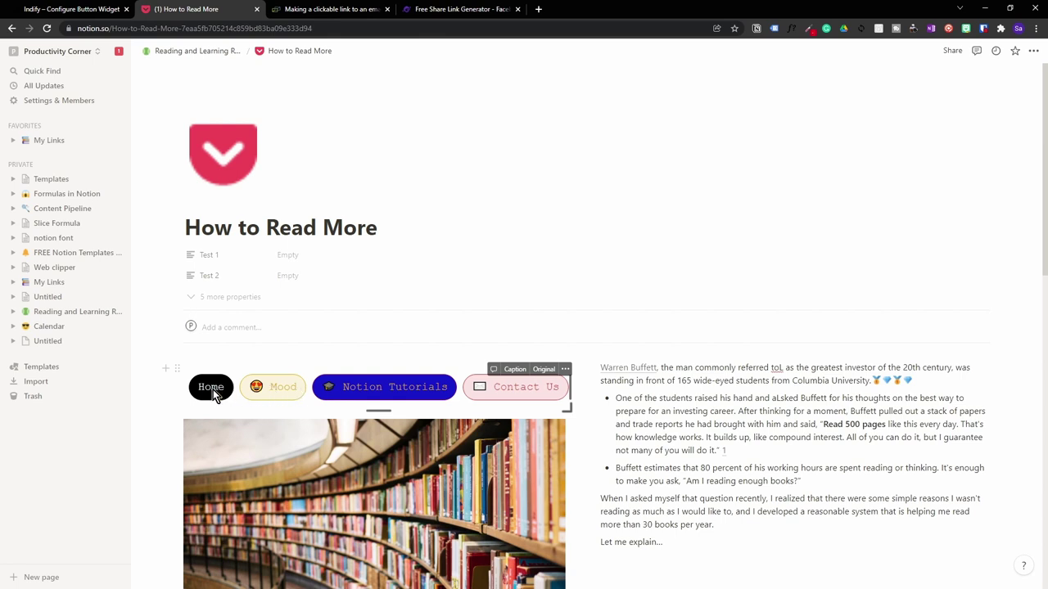
click(381, 388)
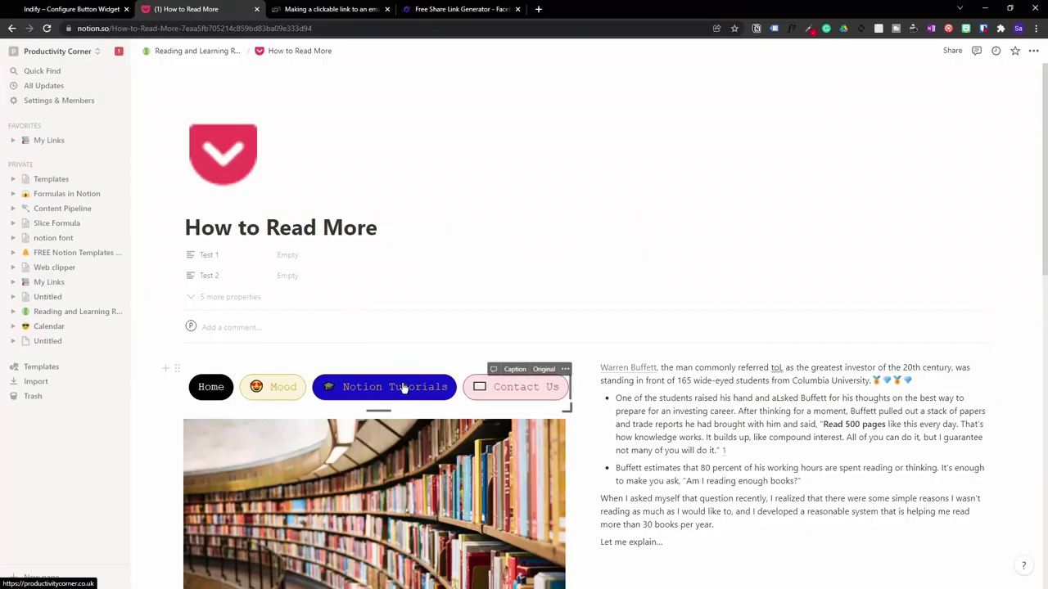
click(491, 393)
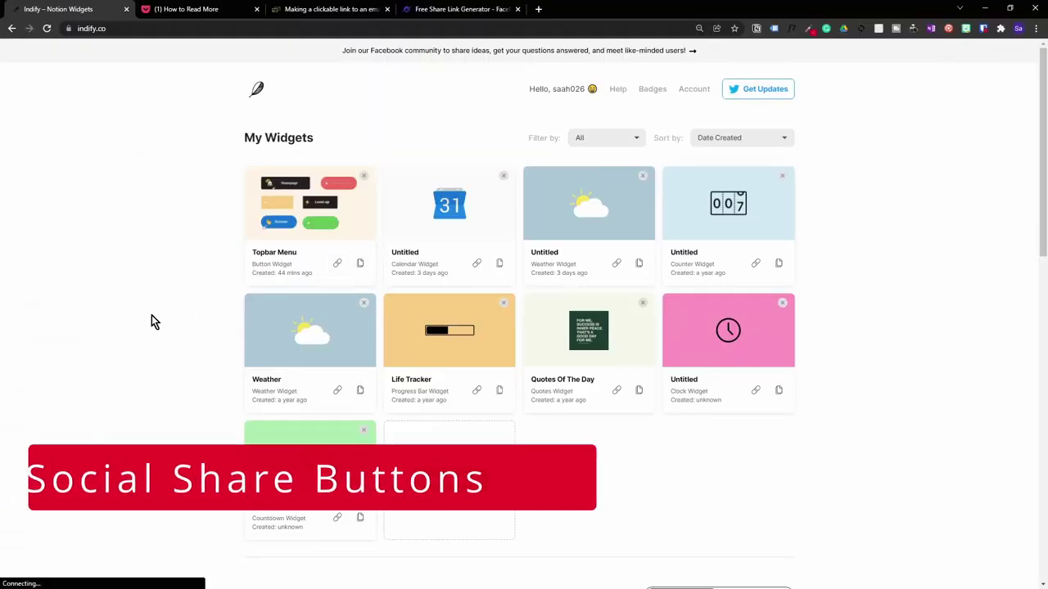
Create a new widget from the Volume 3 Button card on My Widgets
scroll(163, 293, down, 10)
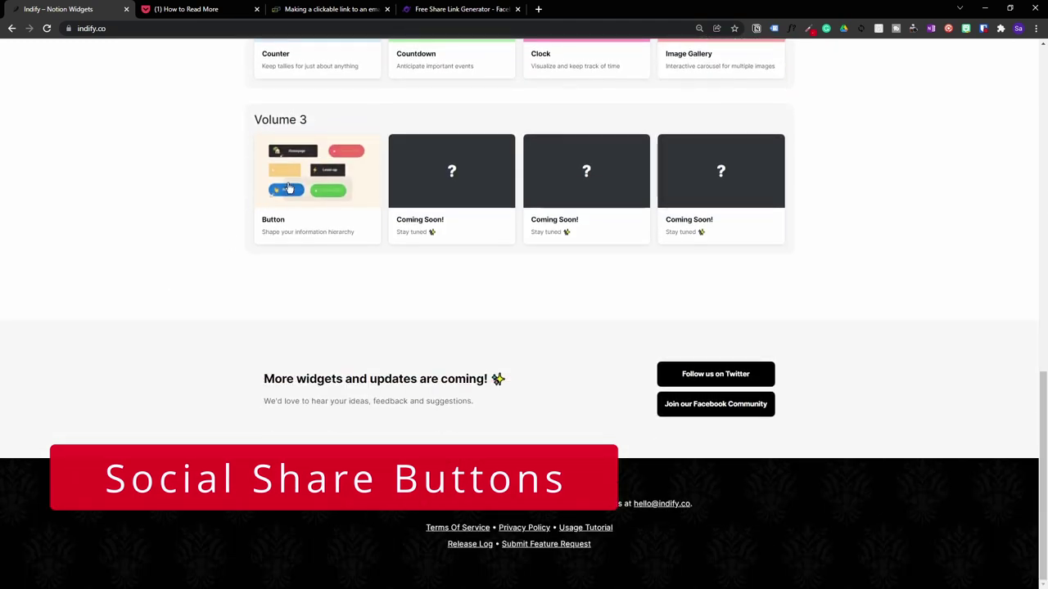
click(324, 188)
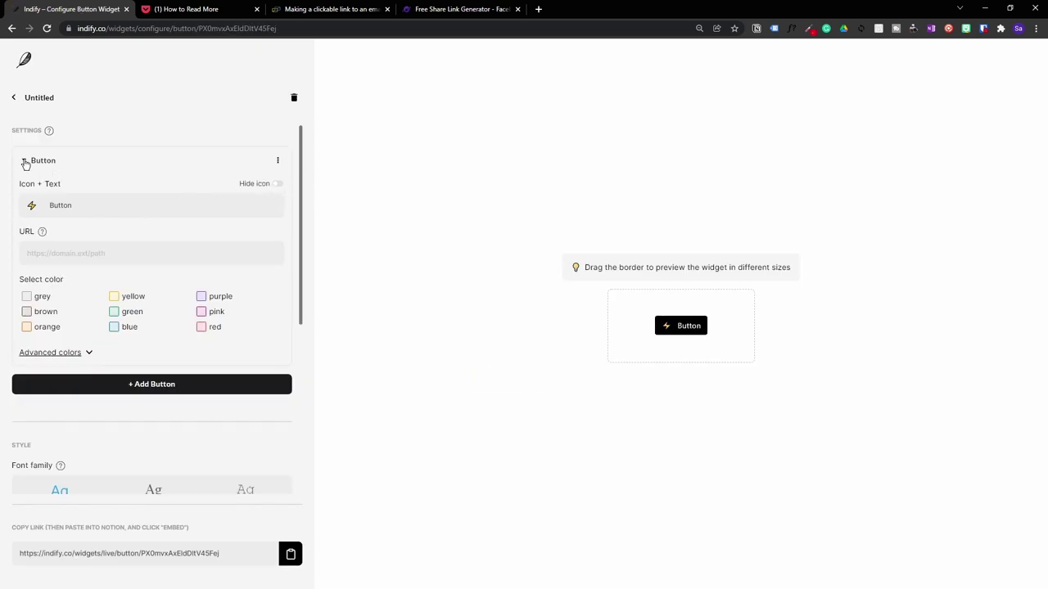
Remove the button text, give it a Facebook icon, and duplicate it
click(77, 209)
key(BackSpace)
key(BackSpace)
key(BackSpace)
key(BackSpace)
key(BackSpace)
key(BackSpace)
click(31, 205)
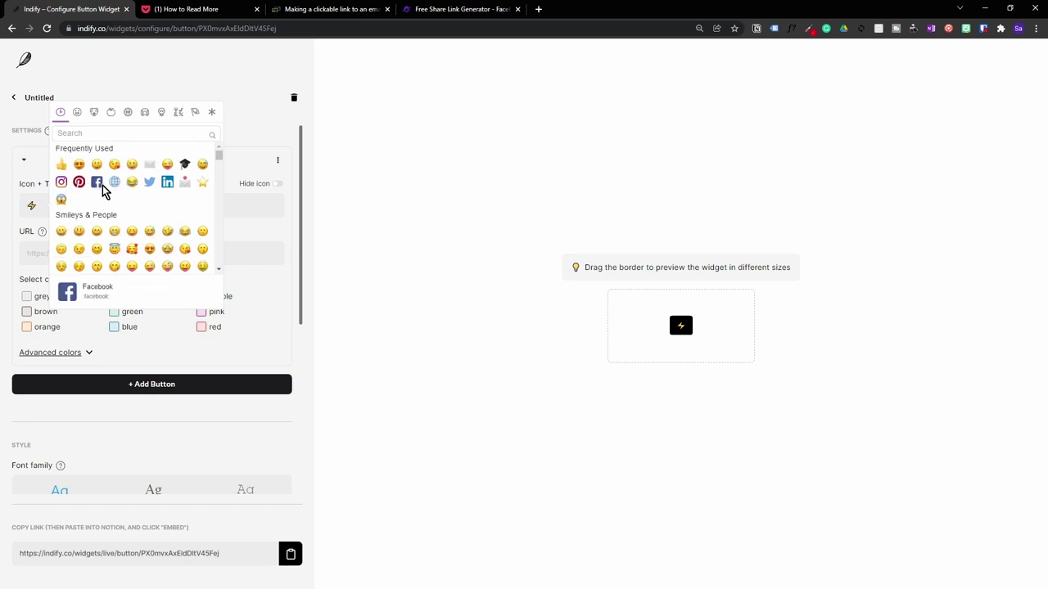
click(97, 183)
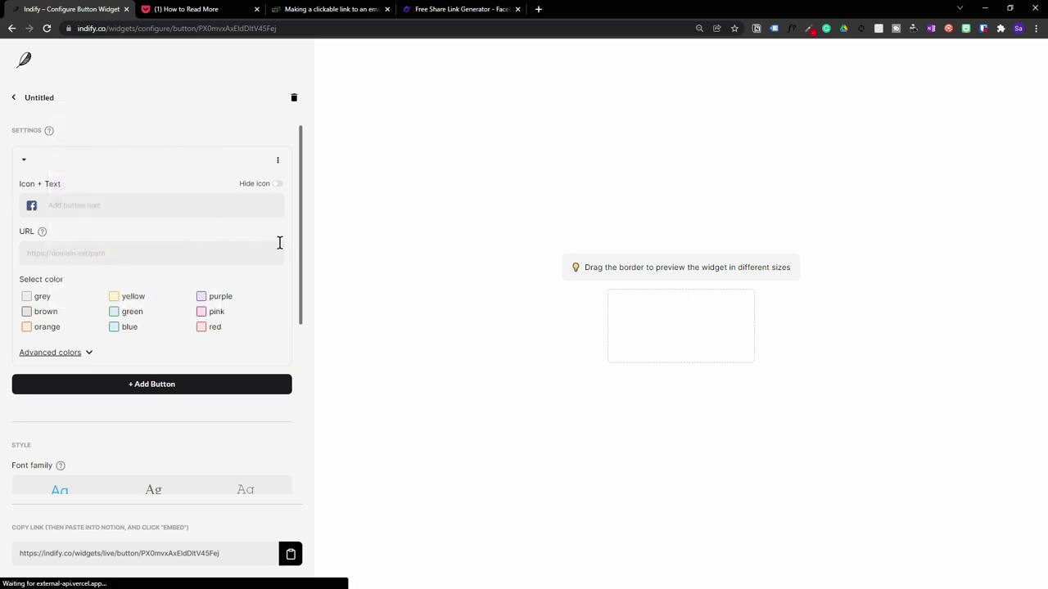
click(277, 161)
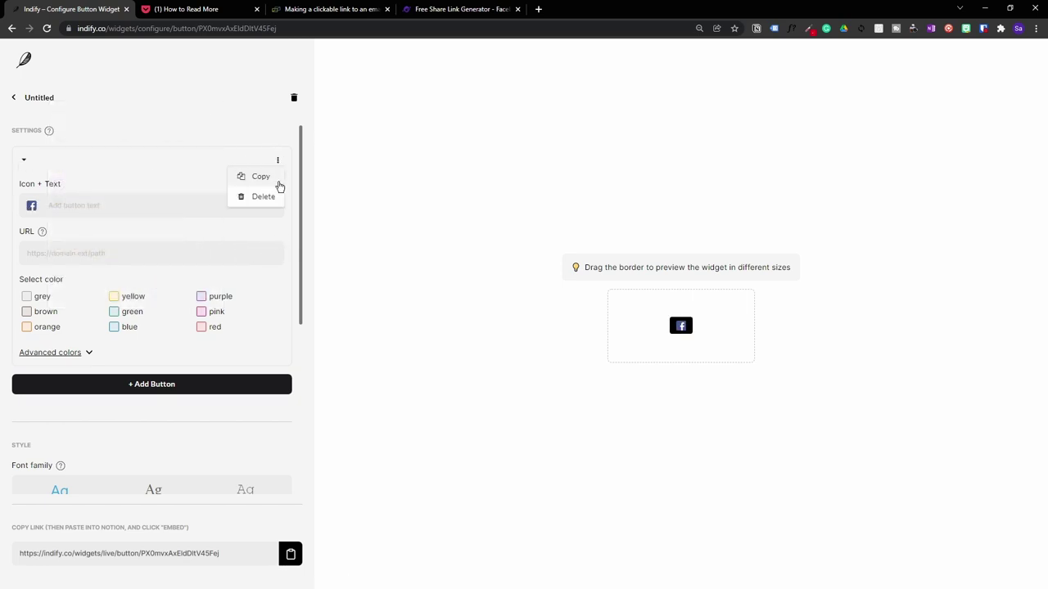
click(276, 180)
click(19, 166)
Duplicate to make four buttons and set the second button's icon to Pinterest
click(278, 186)
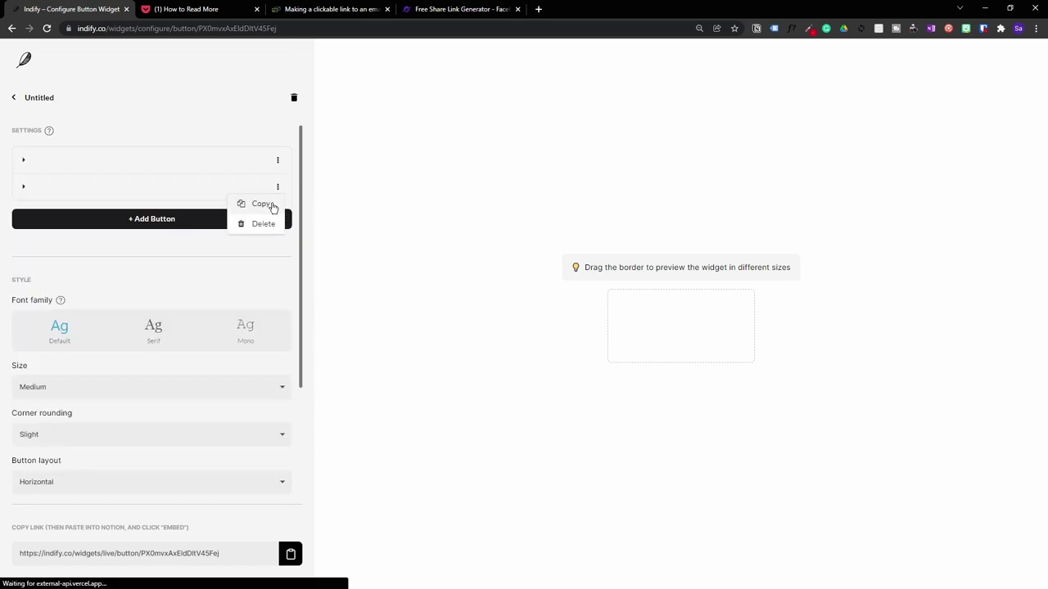
click(272, 206)
click(279, 187)
click(273, 205)
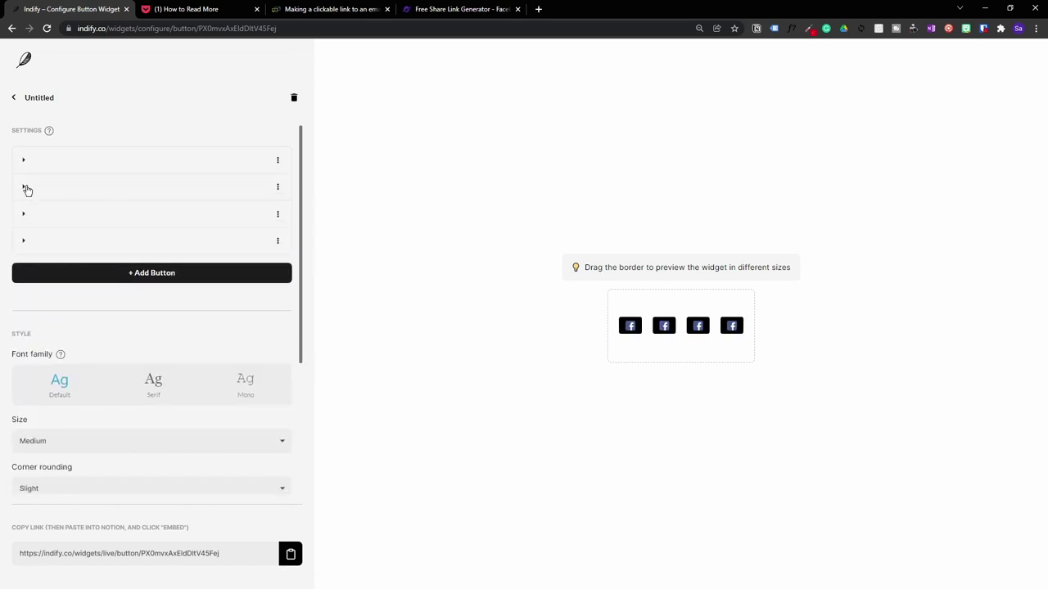
click(25, 188)
click(32, 232)
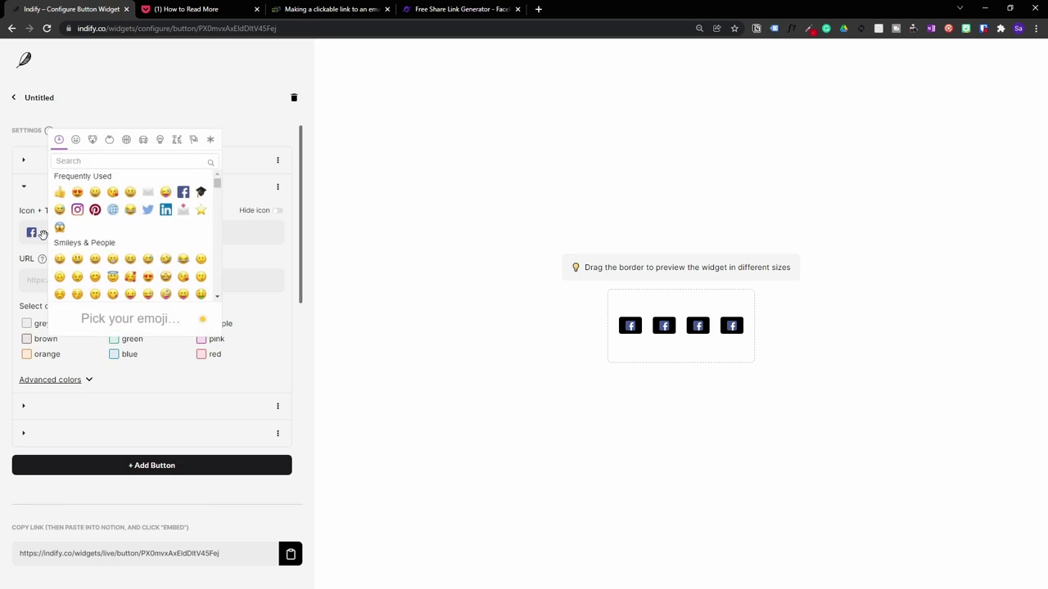
click(95, 210)
Set the third button's icon to Instagram and the fourth to Twitter
click(24, 406)
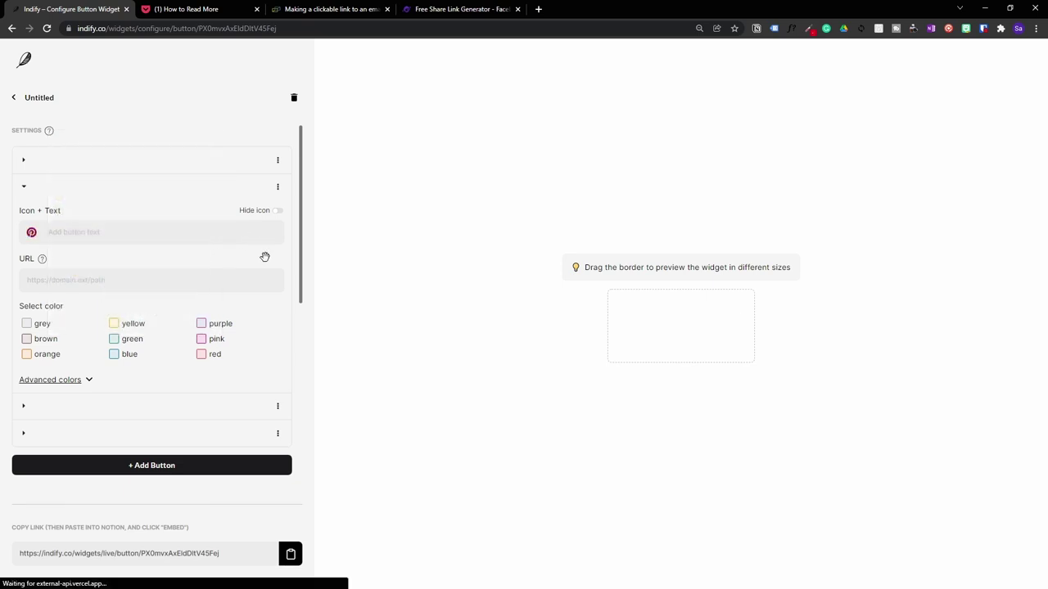
click(31, 259)
click(96, 237)
click(33, 259)
click(24, 433)
click(32, 286)
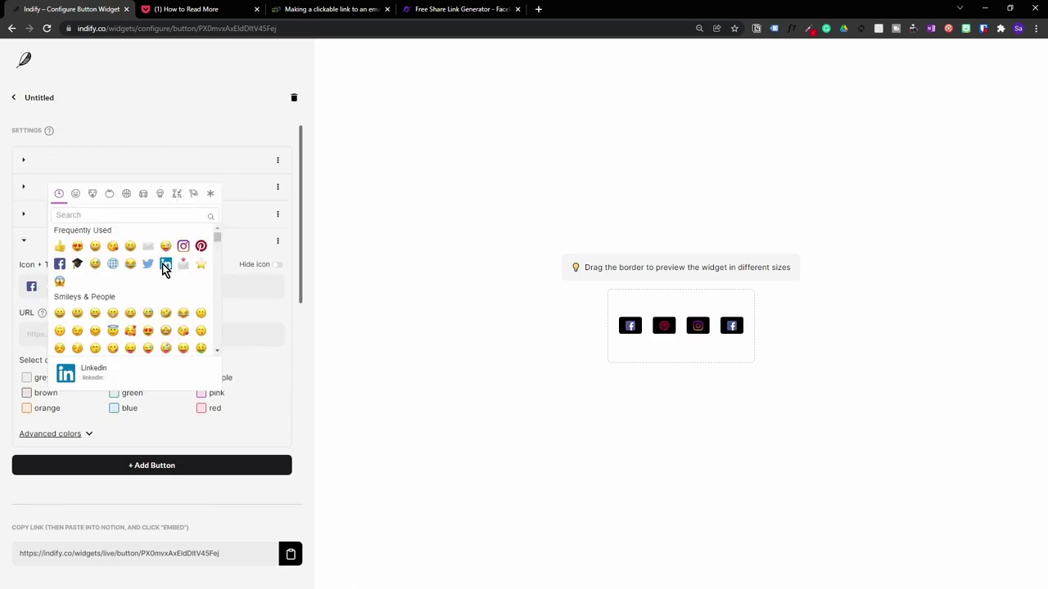
click(148, 264)
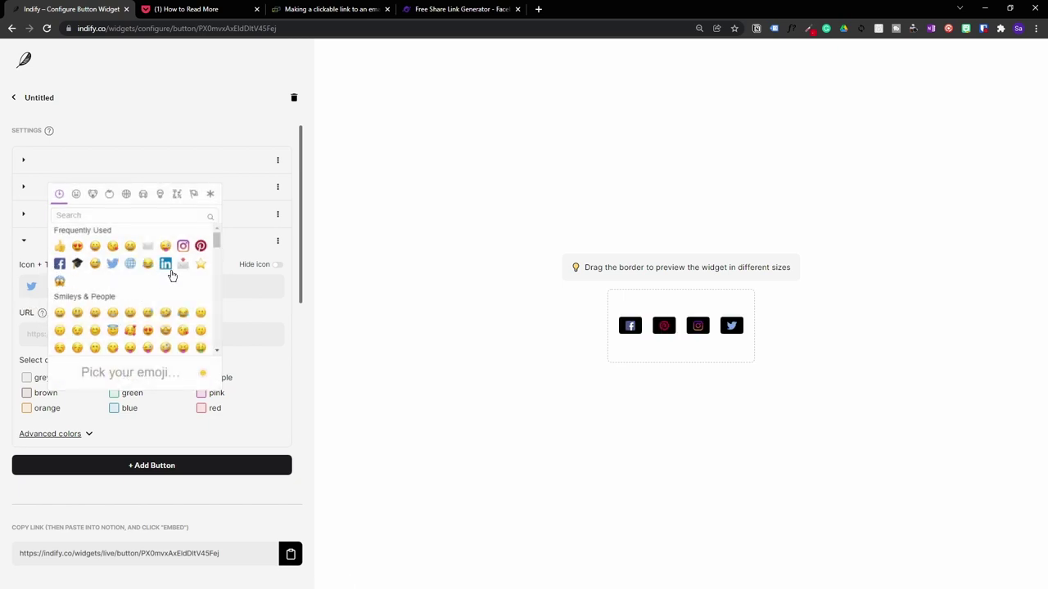
click(267, 243)
Add a fifth button and widen the preview so the icons spread out
click(278, 241)
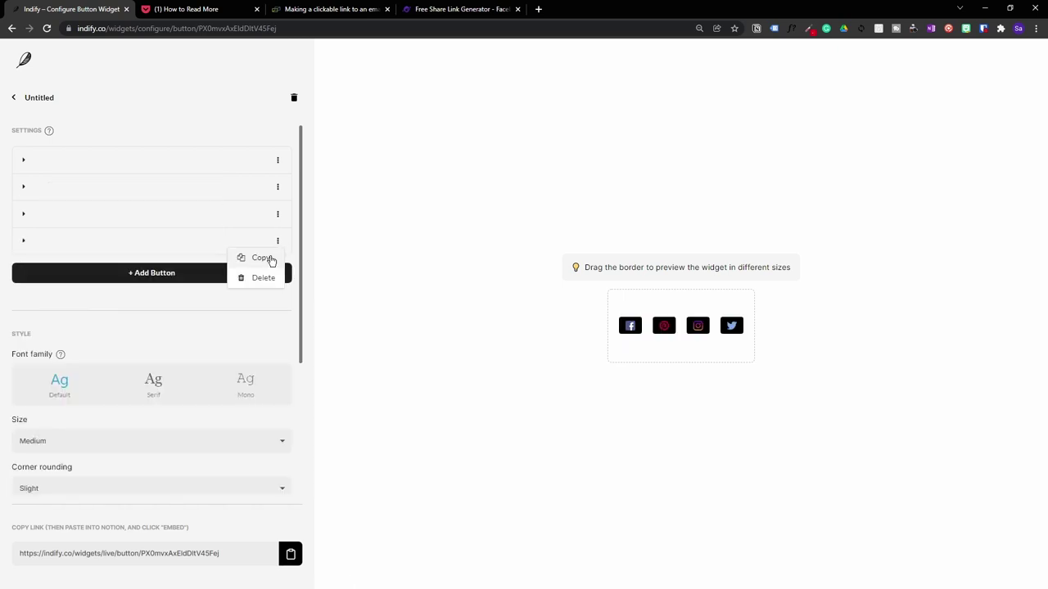
click(264, 256)
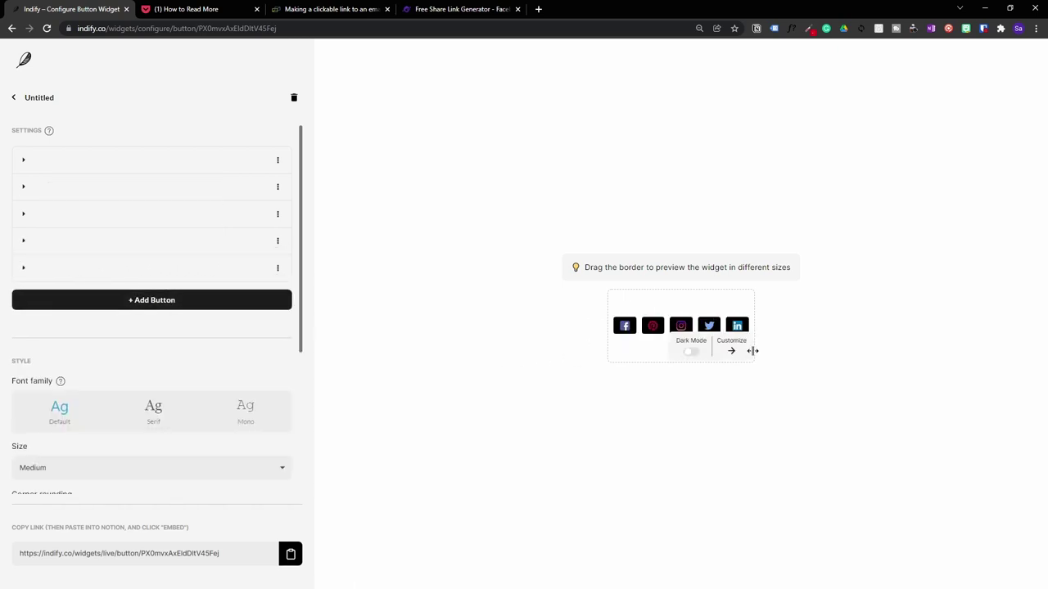
drag(606, 325, 536, 325)
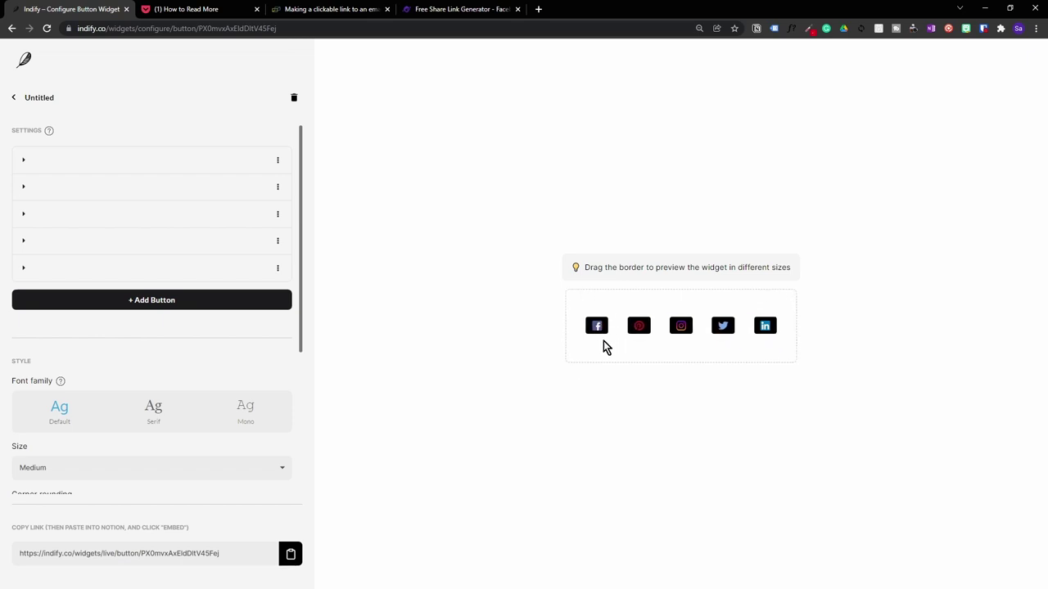
scroll(179, 386, down, 2)
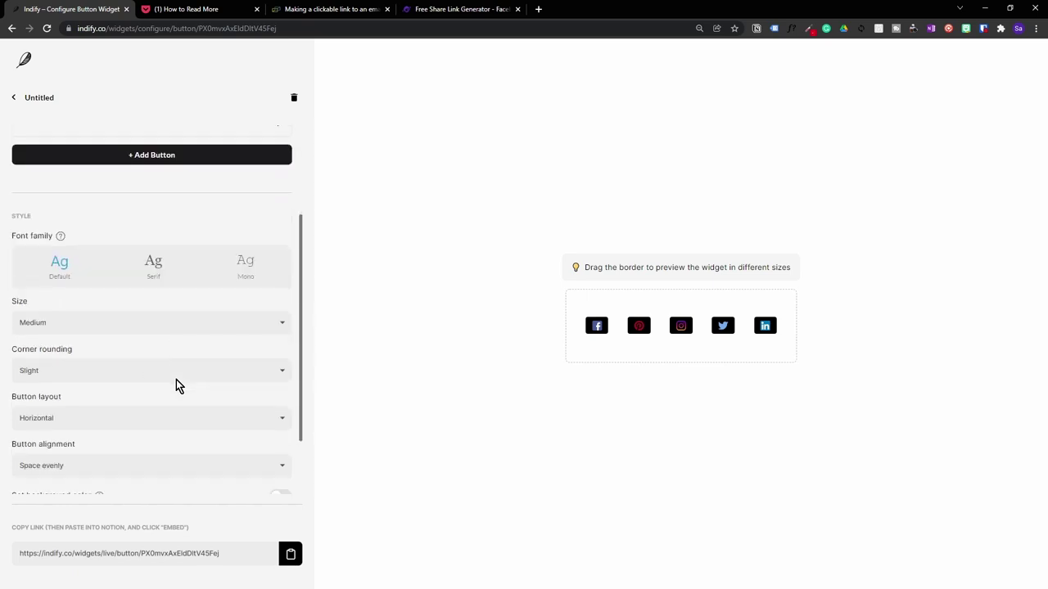
scroll(155, 393, up, 5)
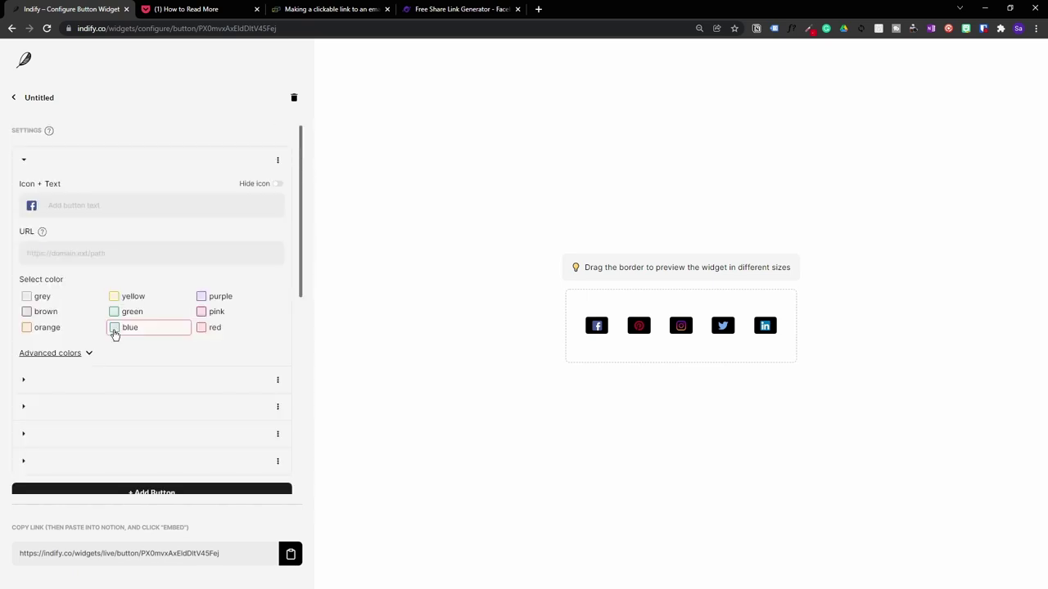
Make the Facebook button blue and set corner rounding to Round
click(115, 334)
scroll(140, 325, down, 2)
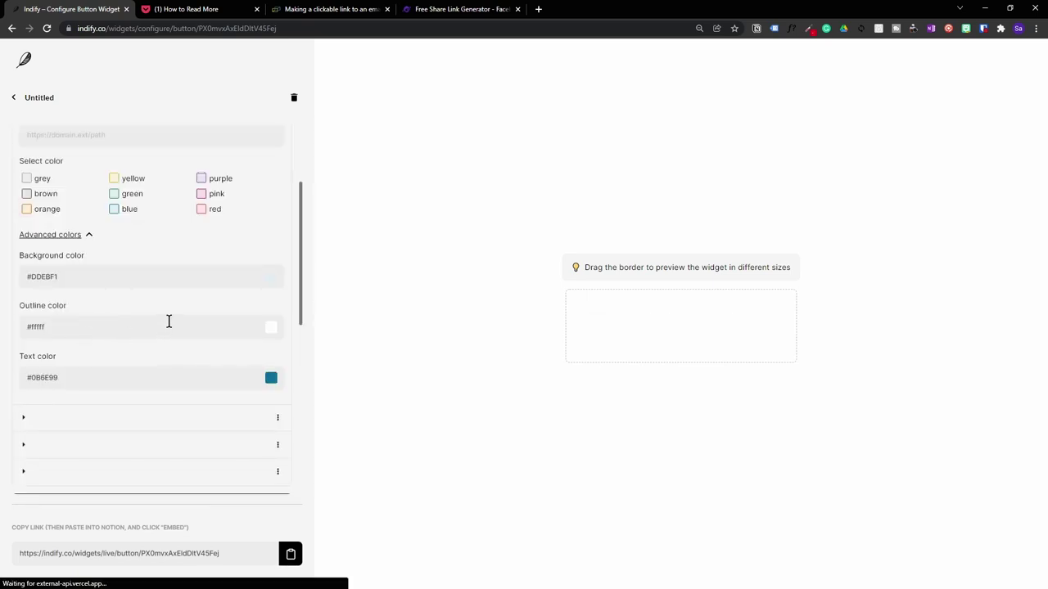
scroll(126, 307, down, 5)
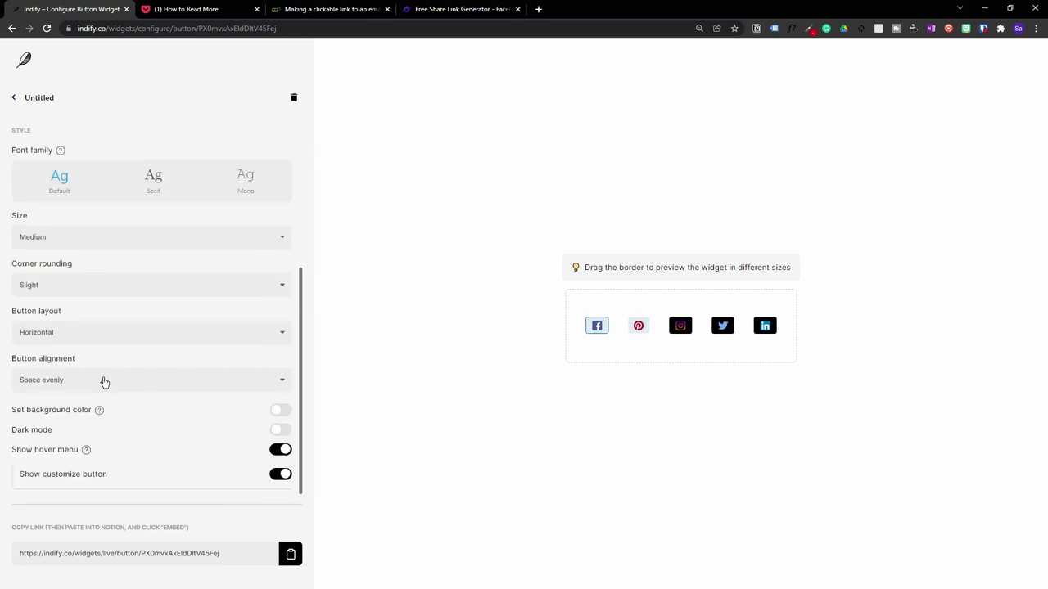
click(80, 288)
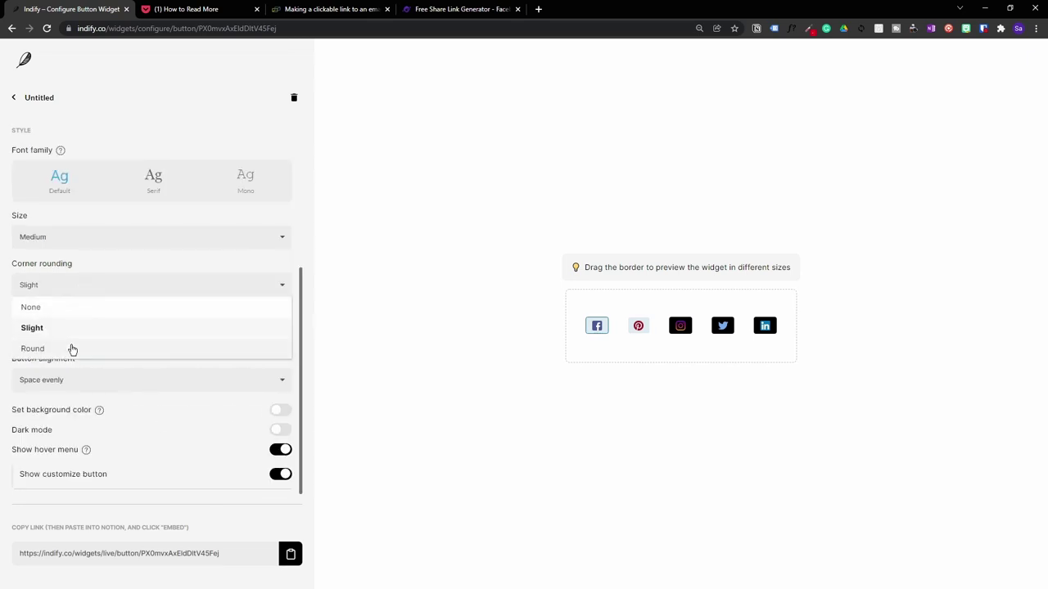
click(70, 350)
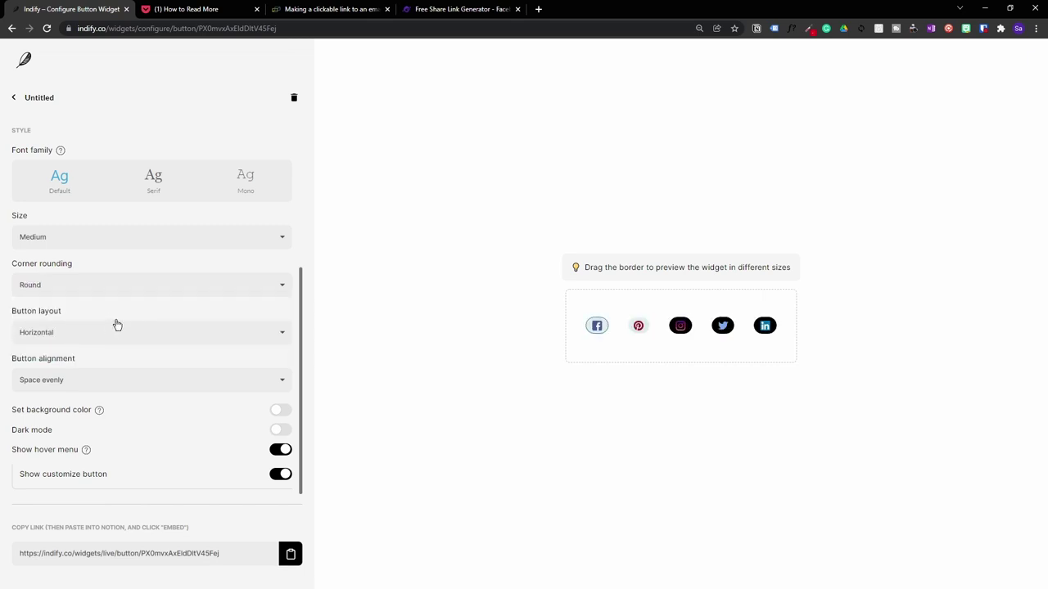
scroll(127, 302, up, 3)
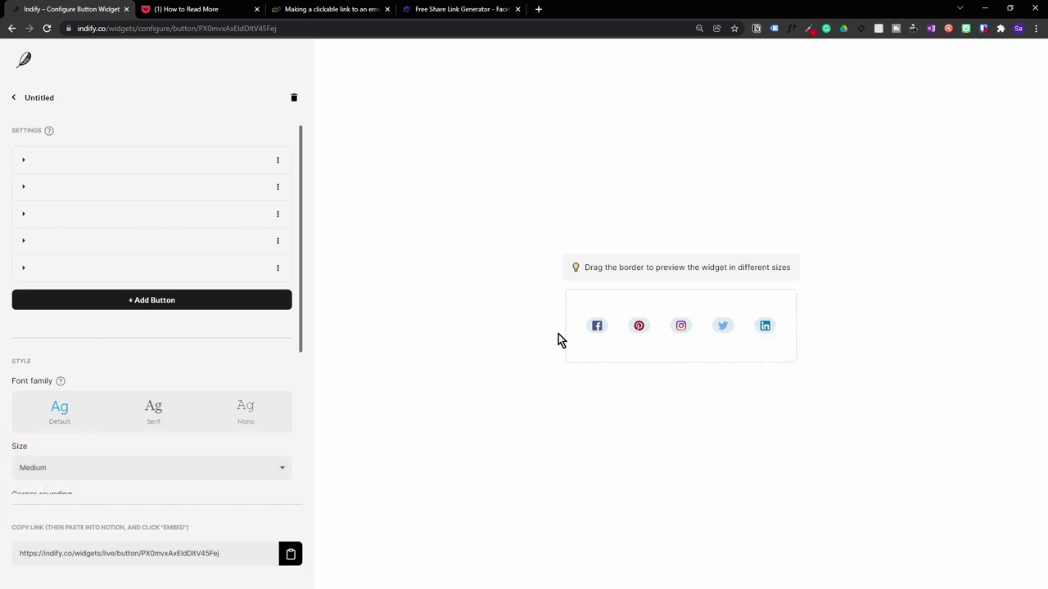
Copy the How to Read More Notion page's link from its page options
click(22, 160)
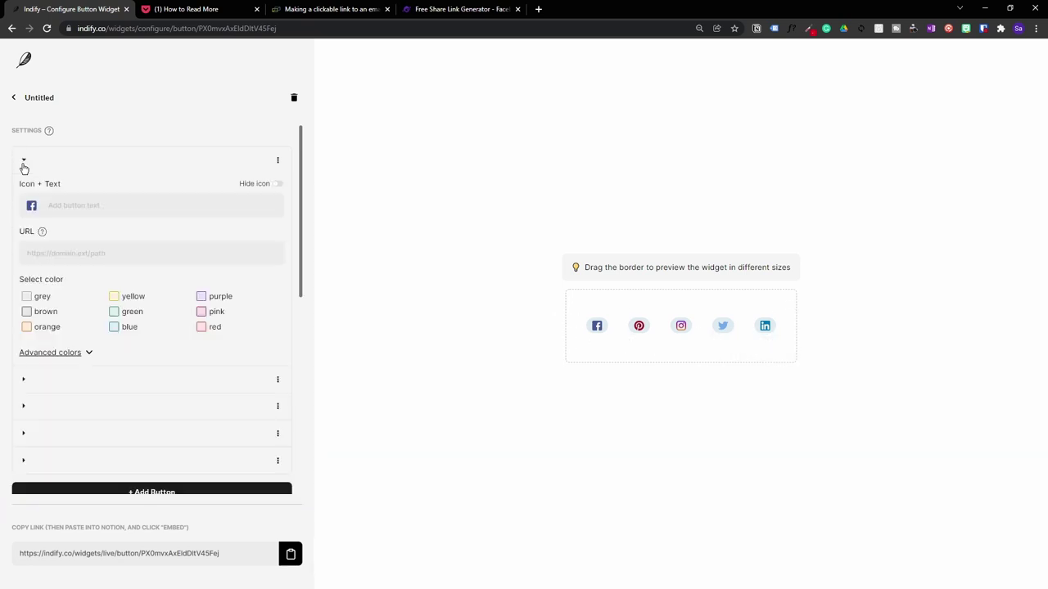
click(91, 251)
click(229, 9)
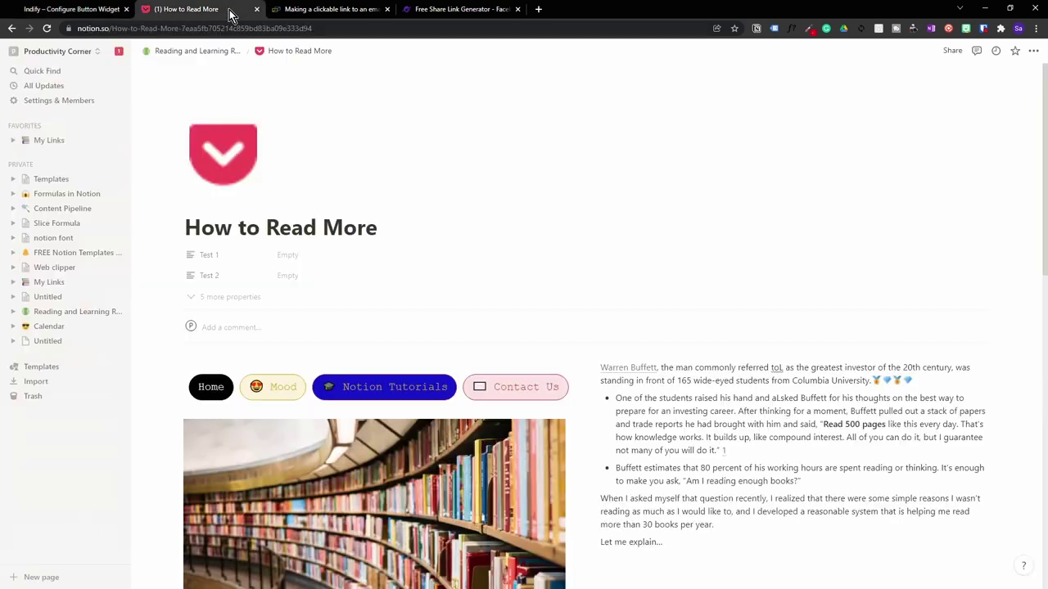
click(1033, 51)
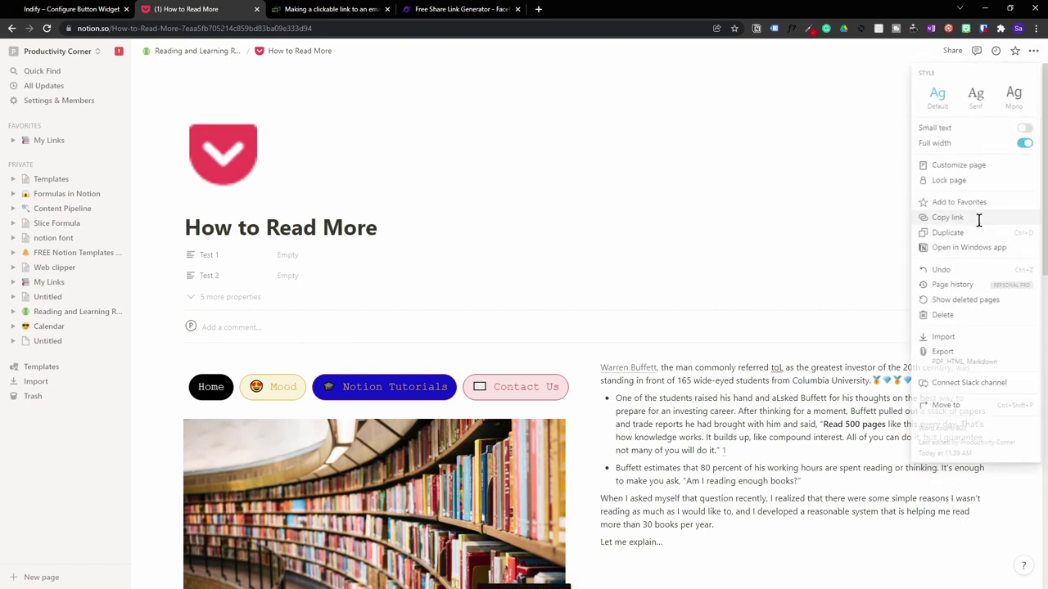
click(982, 223)
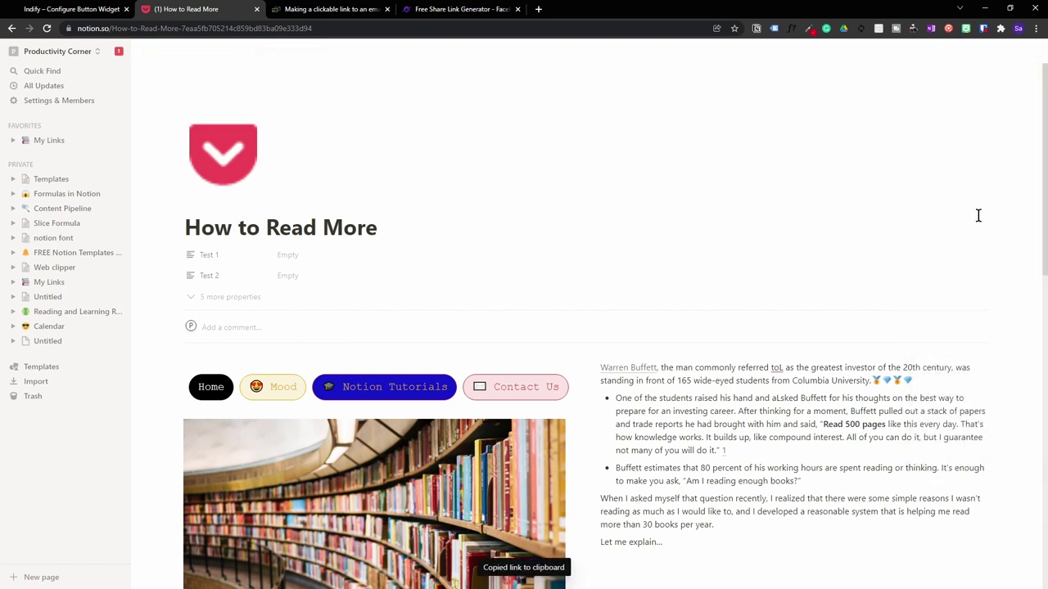
Paste the How to Read More page link into Share Link Creator and create the share links
click(443, 10)
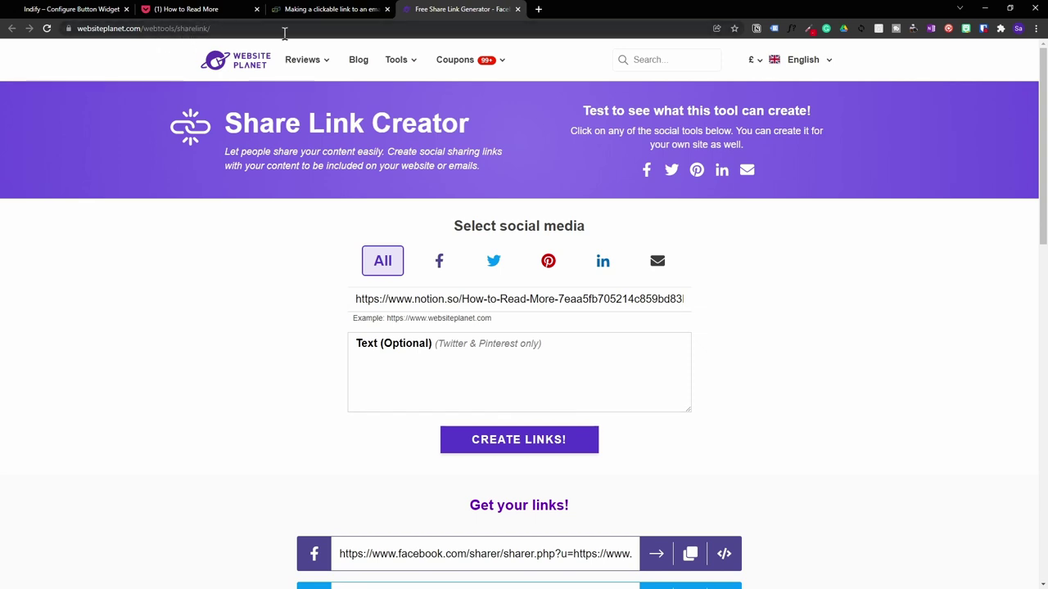
triple_click(464, 299)
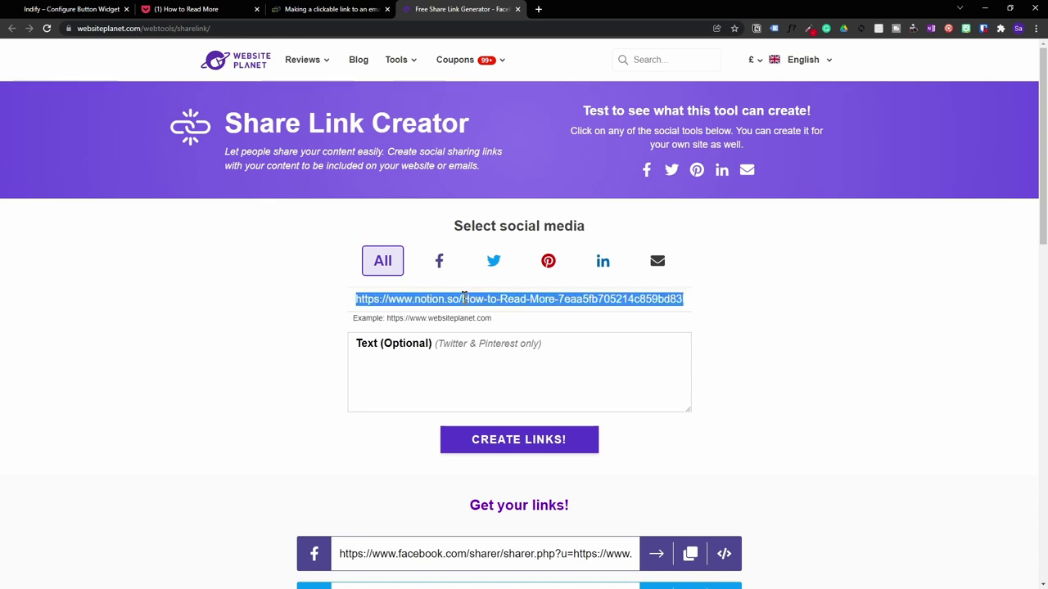
key(ctrl+v)
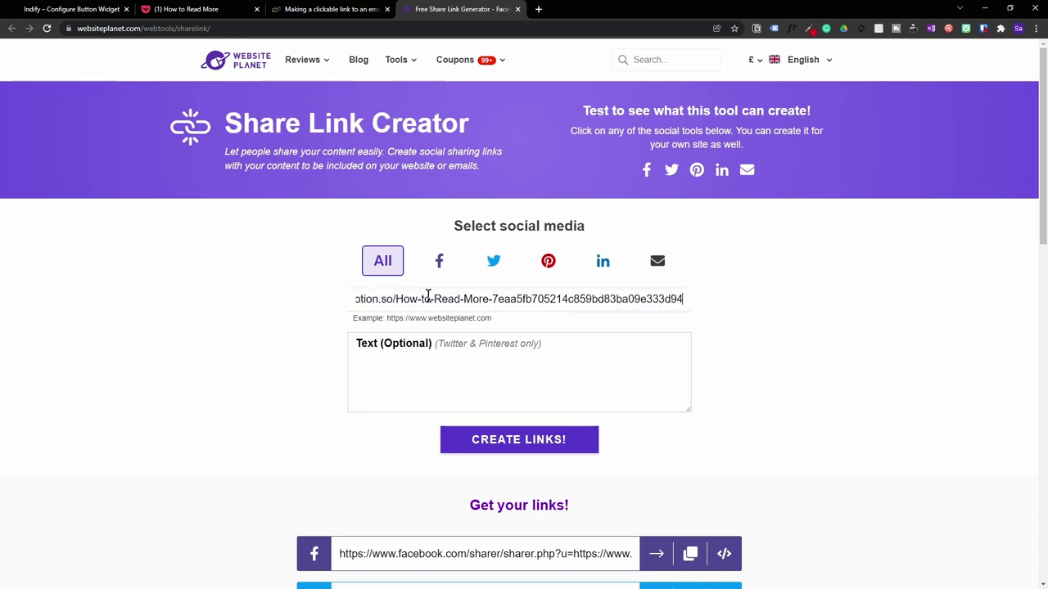
drag(428, 295, 300, 302)
click(379, 299)
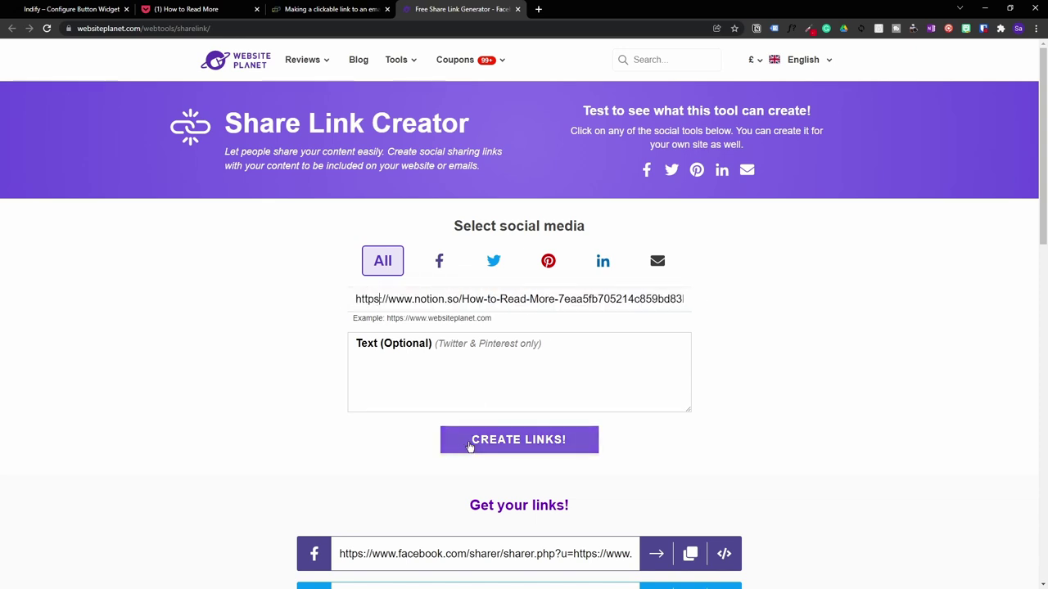
click(524, 443)
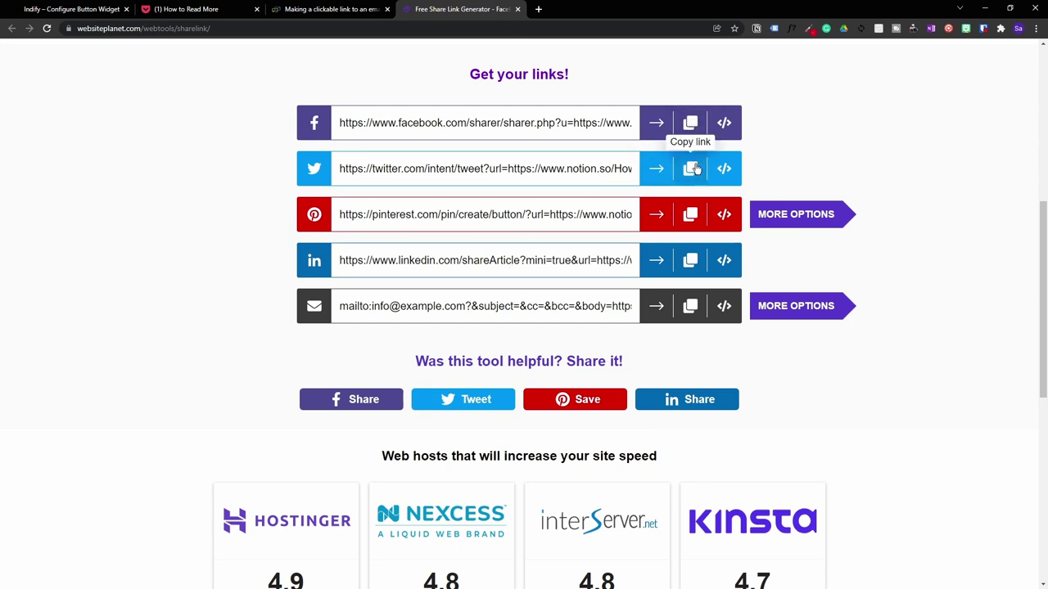
Paste the Twitter share URL into the Twitter button's link, then test that share link
click(72, 9)
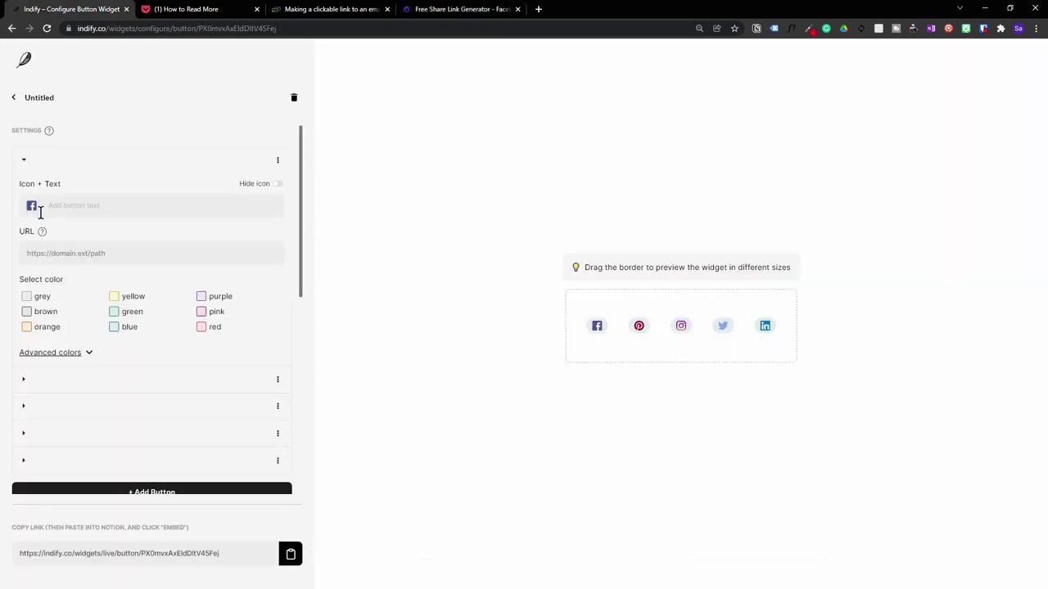
click(24, 161)
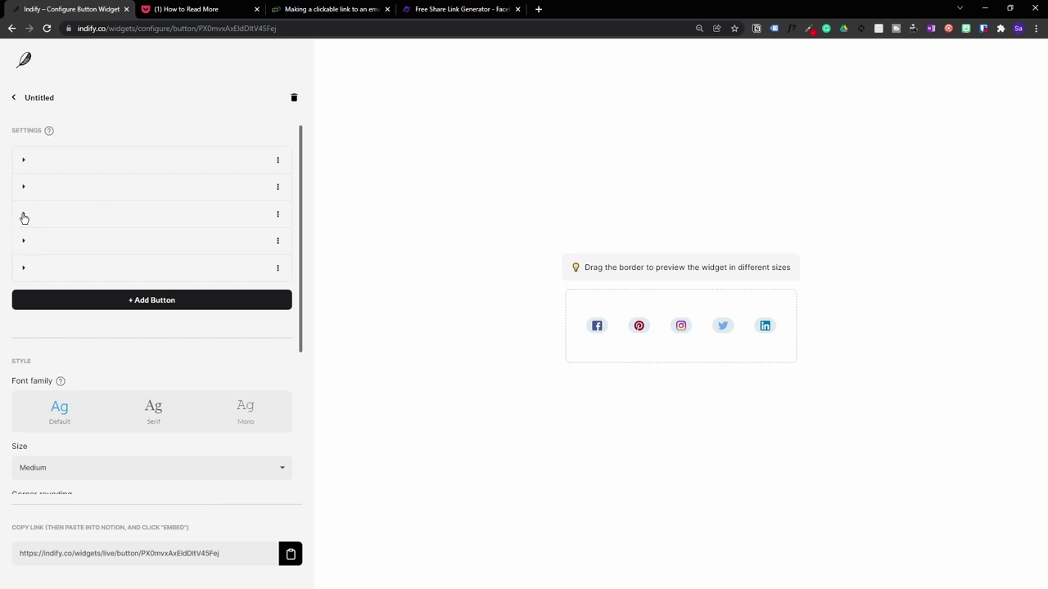
click(23, 242)
click(72, 335)
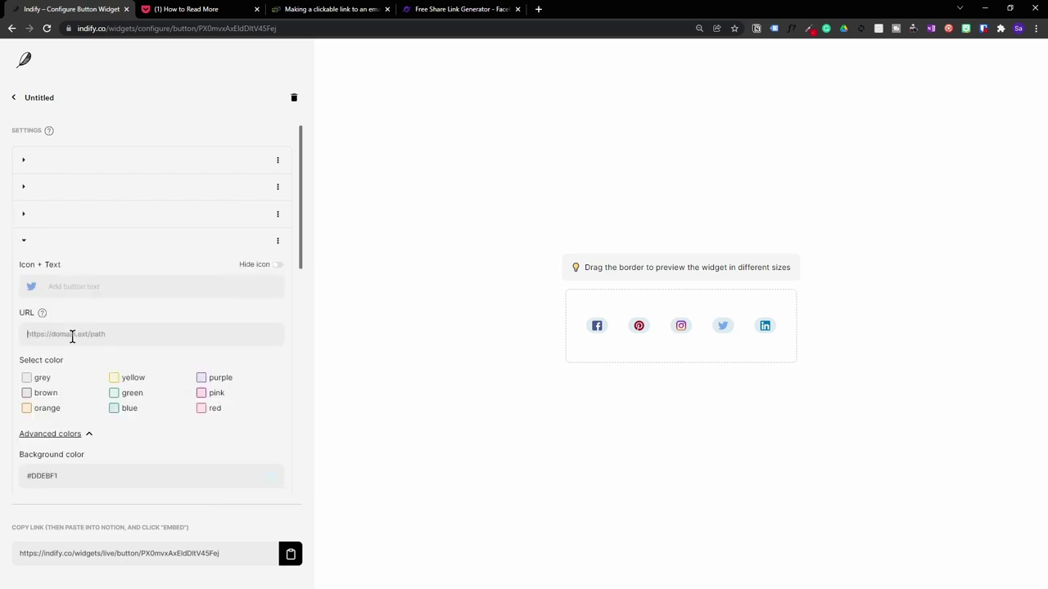
key(ctrl+v)
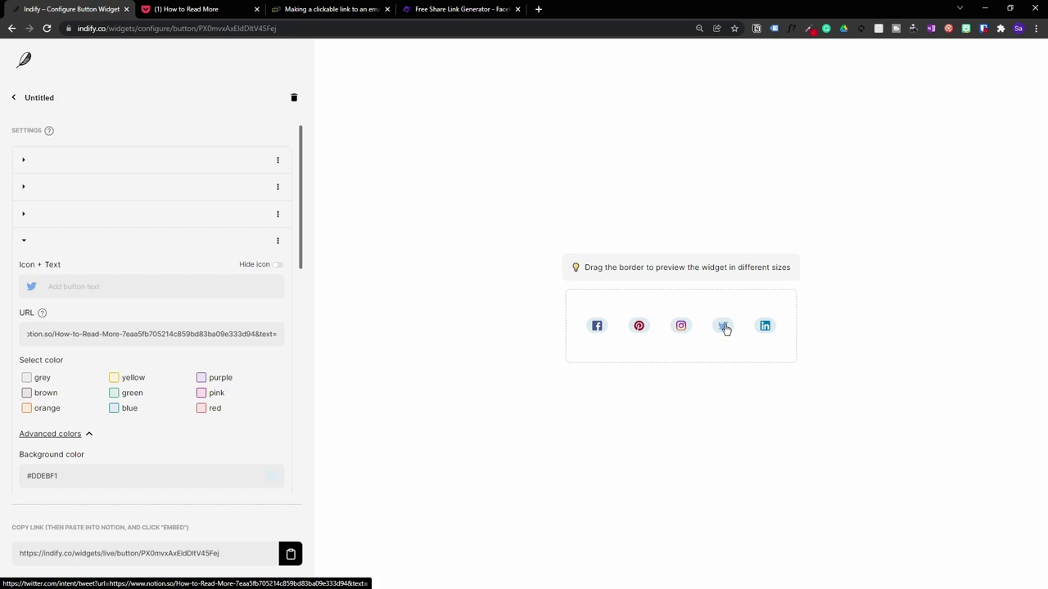
click(435, 19)
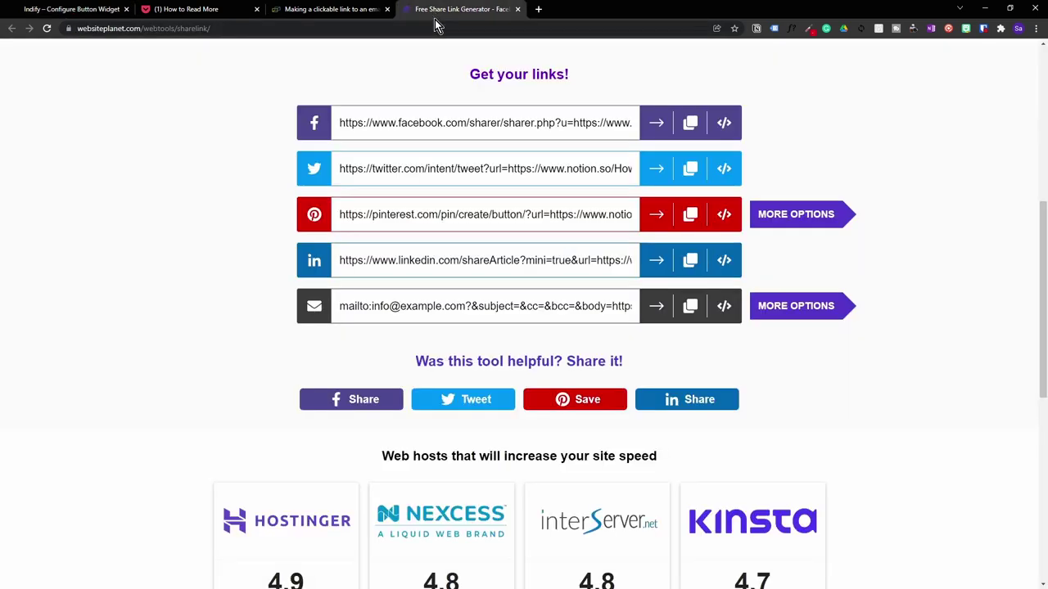
click(658, 167)
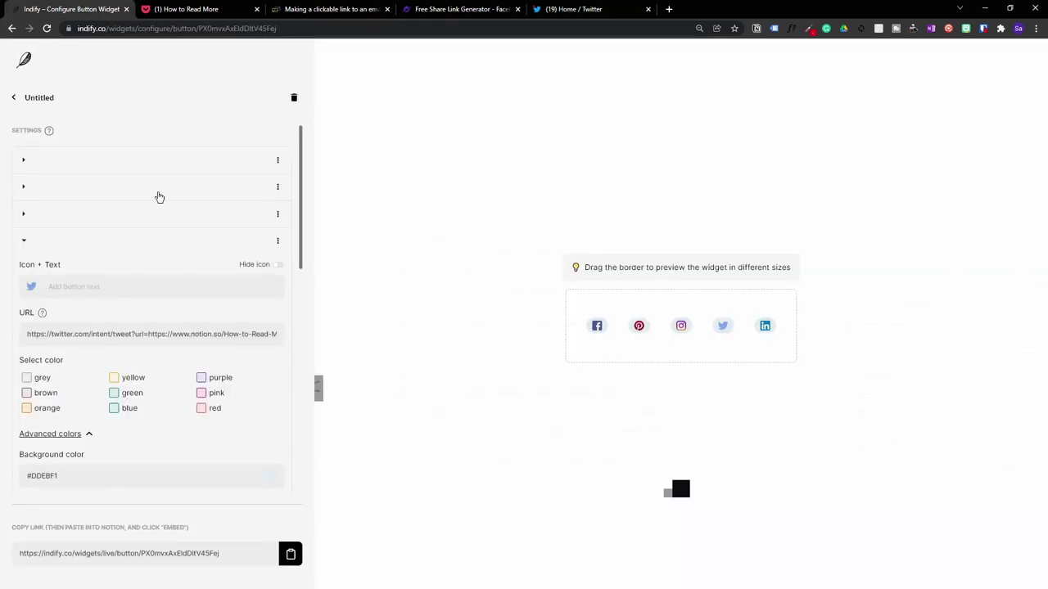
Paste the share widget's link into a new block above the Warren Buffett paragraph
click(291, 554)
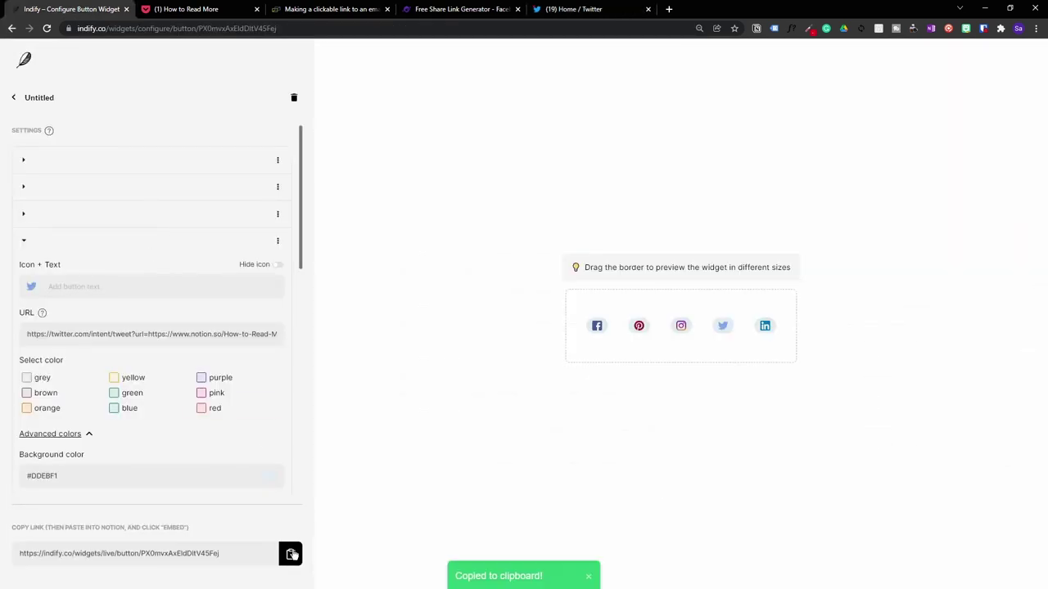
click(186, 12)
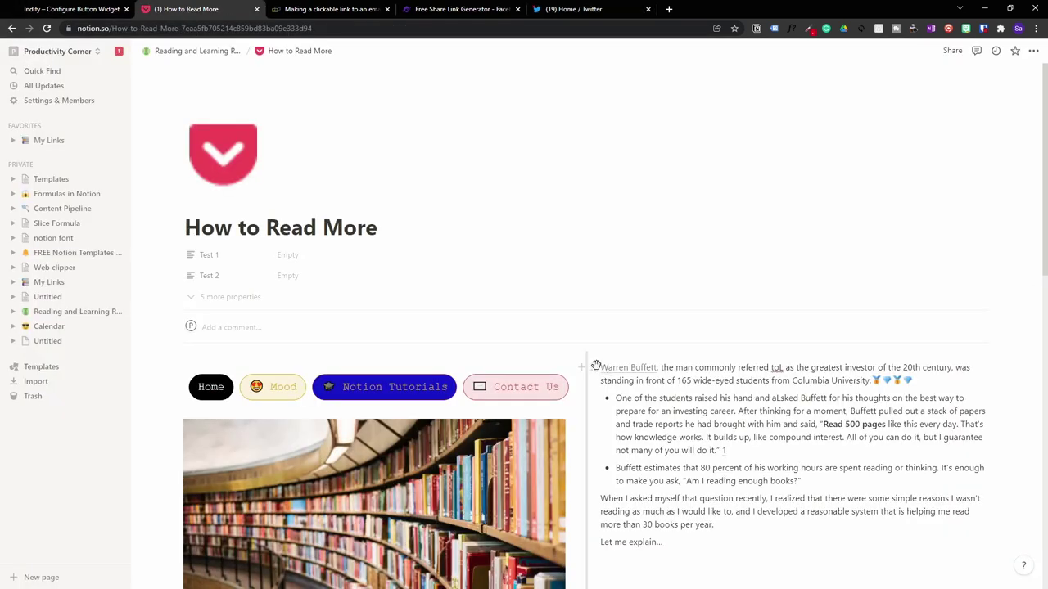
click(592, 368)
key(Escape)
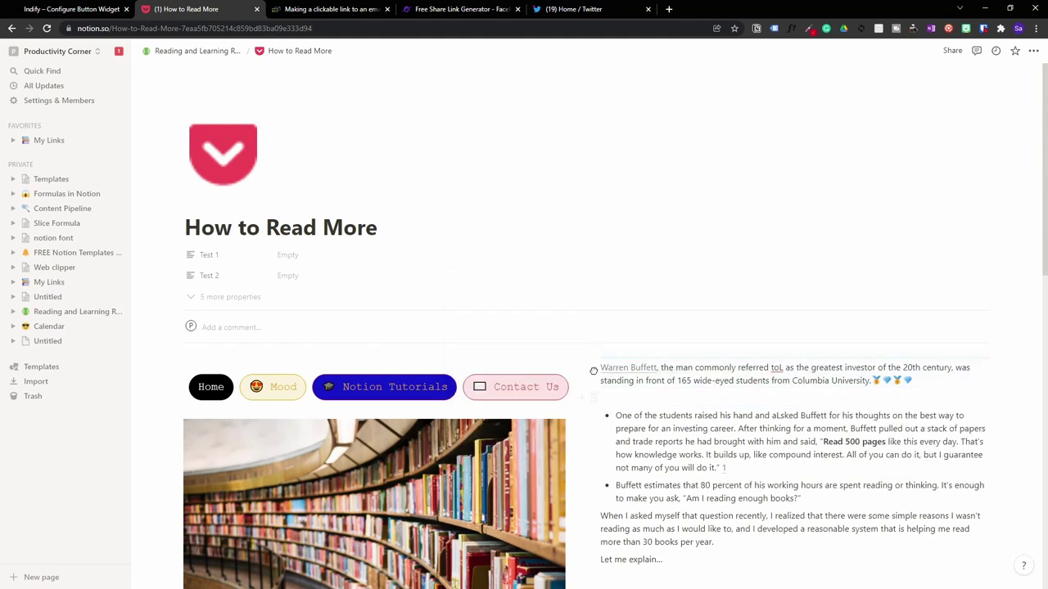
click(601, 367)
key(Return)
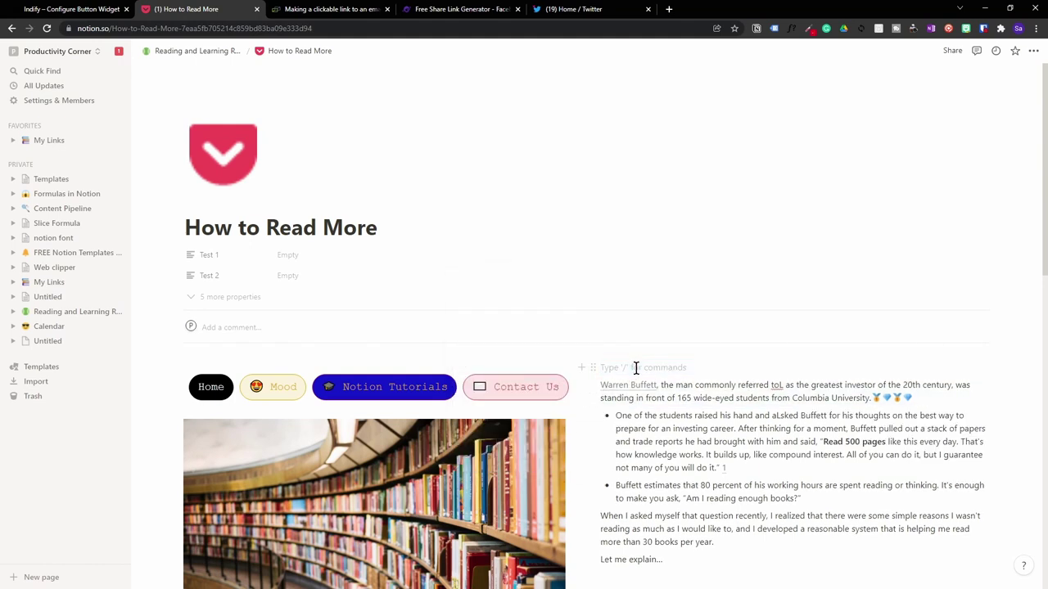
key(ctrl+v)
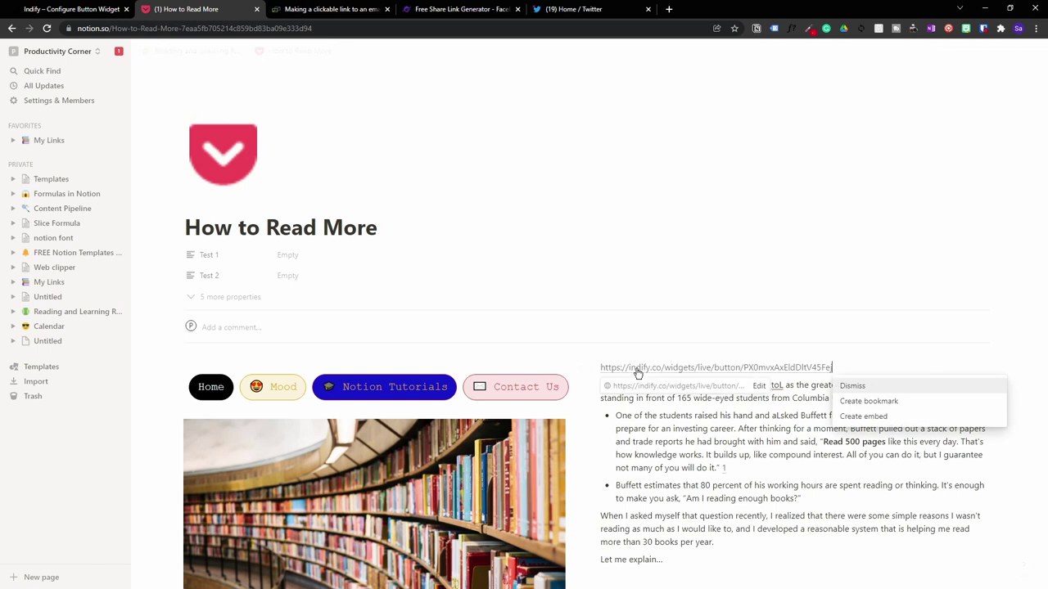
Embed it as a wide, short strip and test the Twitter share icon
click(878, 416)
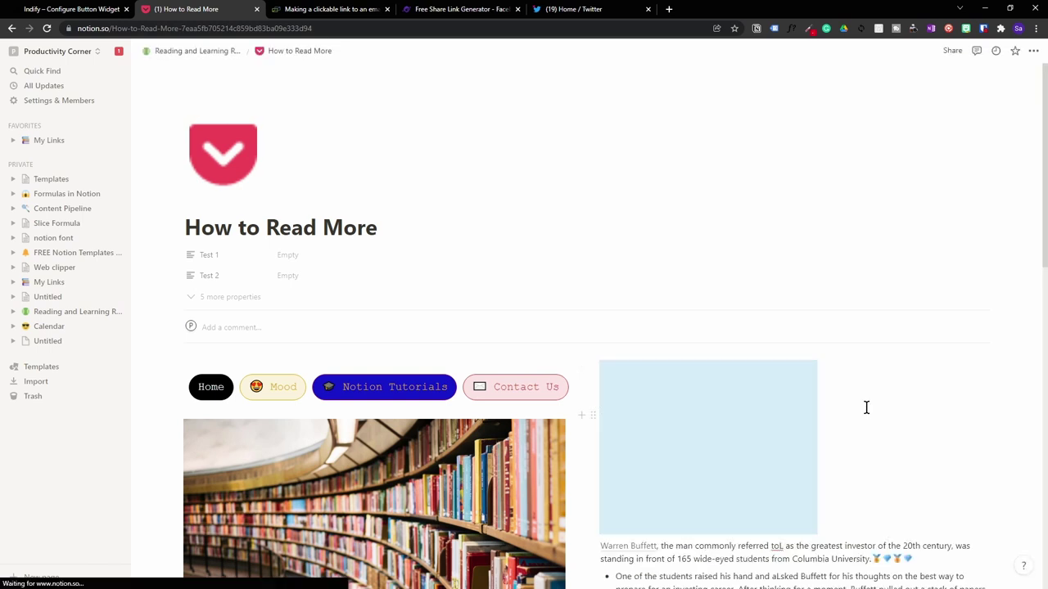
drag(813, 443, 983, 438)
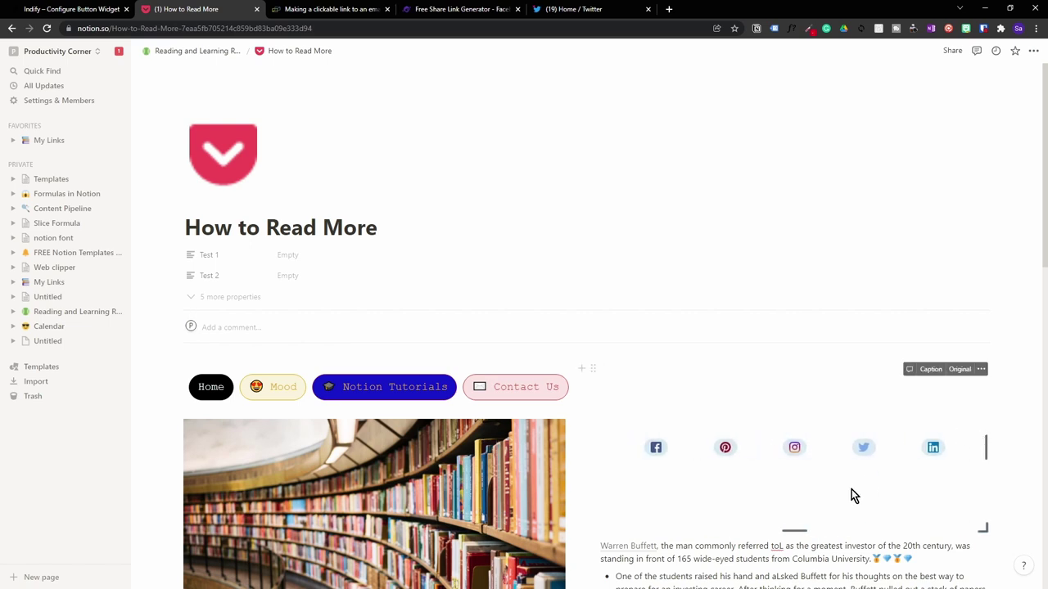
drag(794, 529, 794, 411)
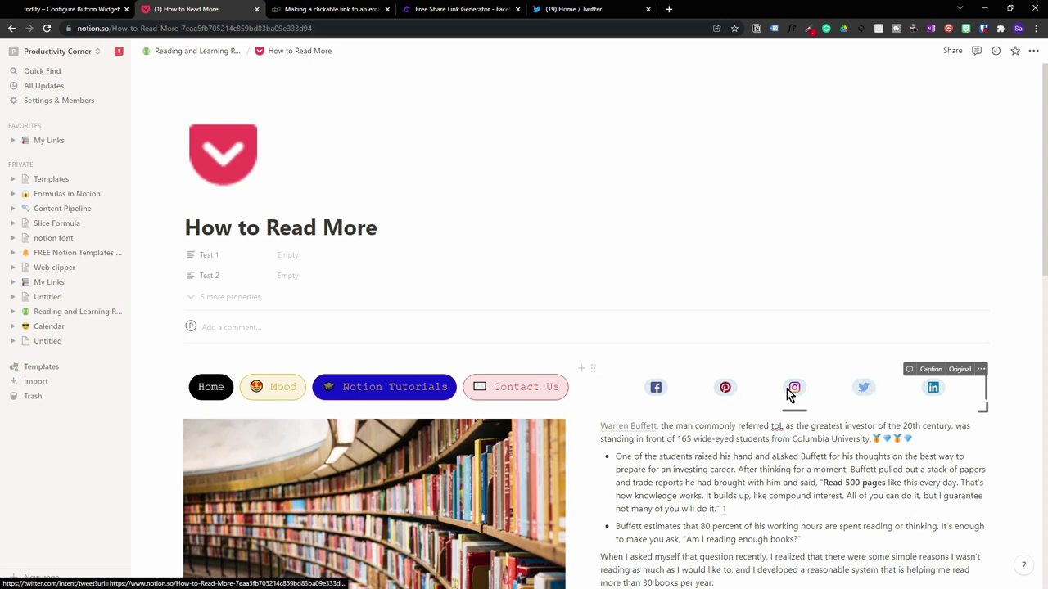
click(869, 388)
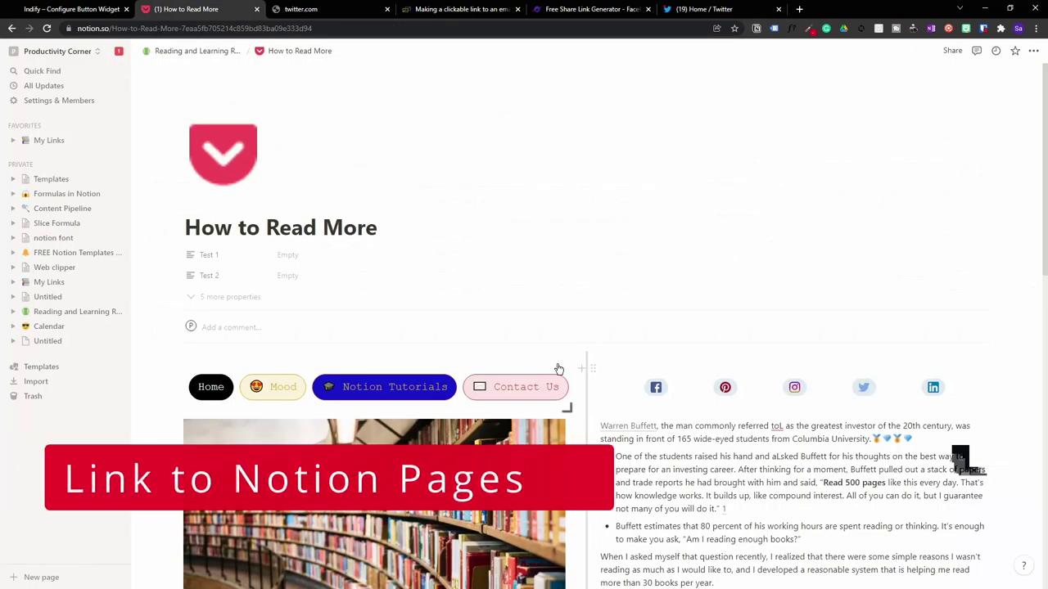
Go to the FREE Notion Templates Library page from the Notion sidebar
mouse_move(524, 391)
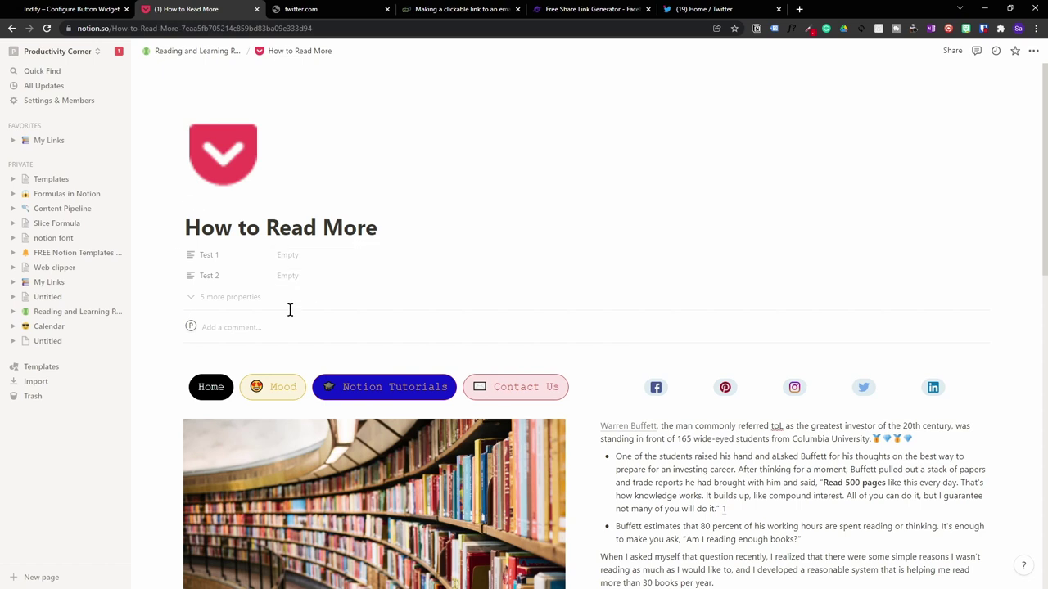
click(61, 255)
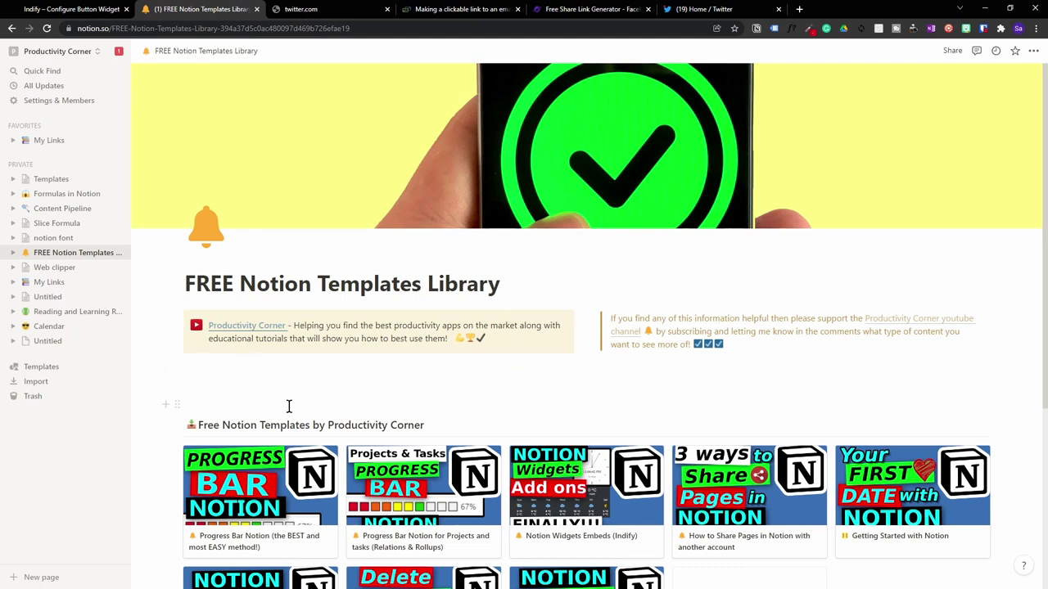
Set the library page's copied link as the Home button's URL, then test Home in Notion
click(1034, 54)
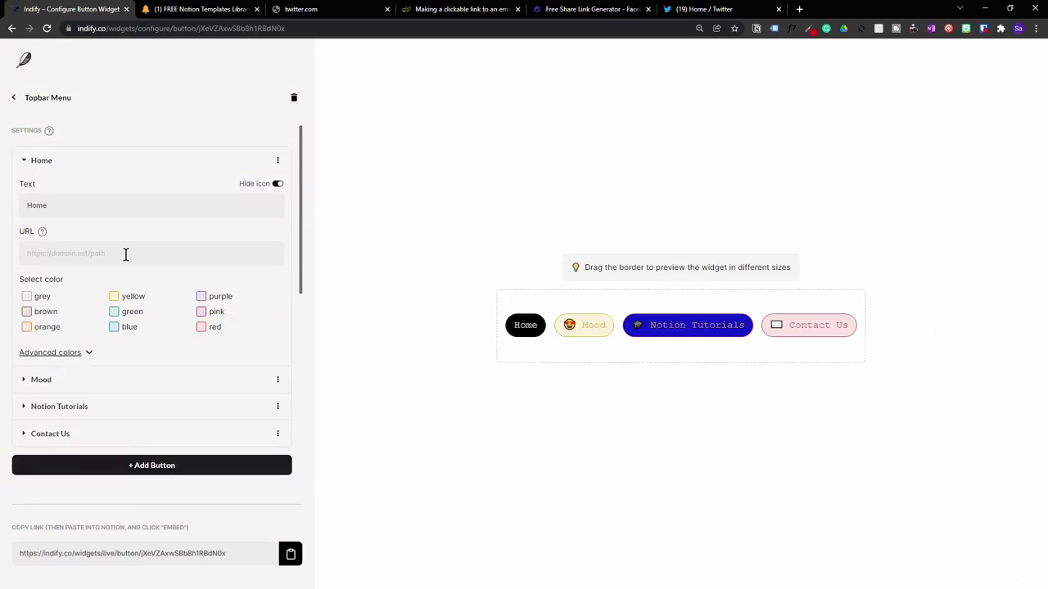
click(123, 254)
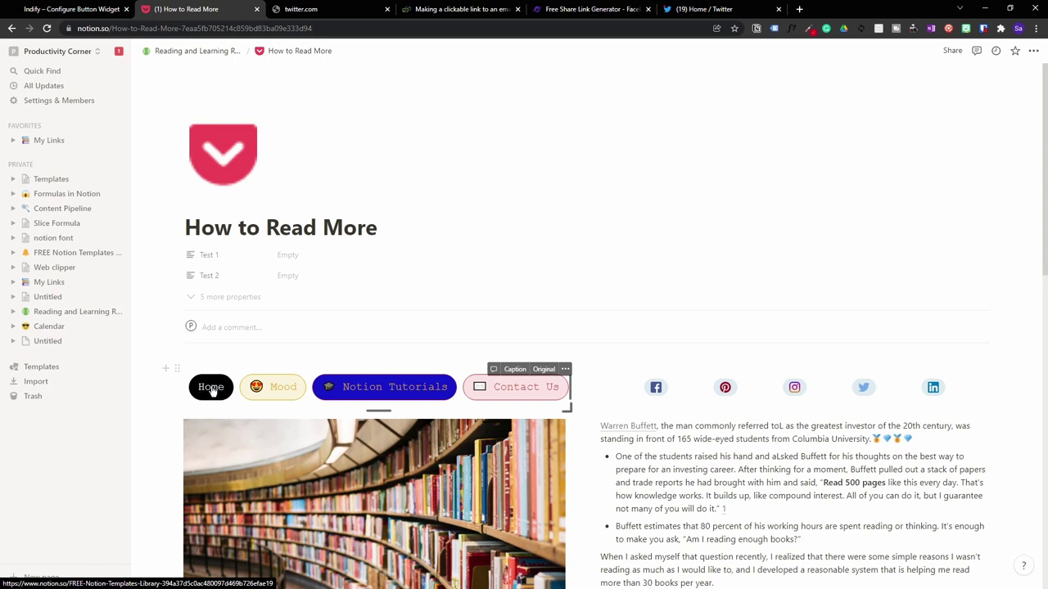
click(211, 388)
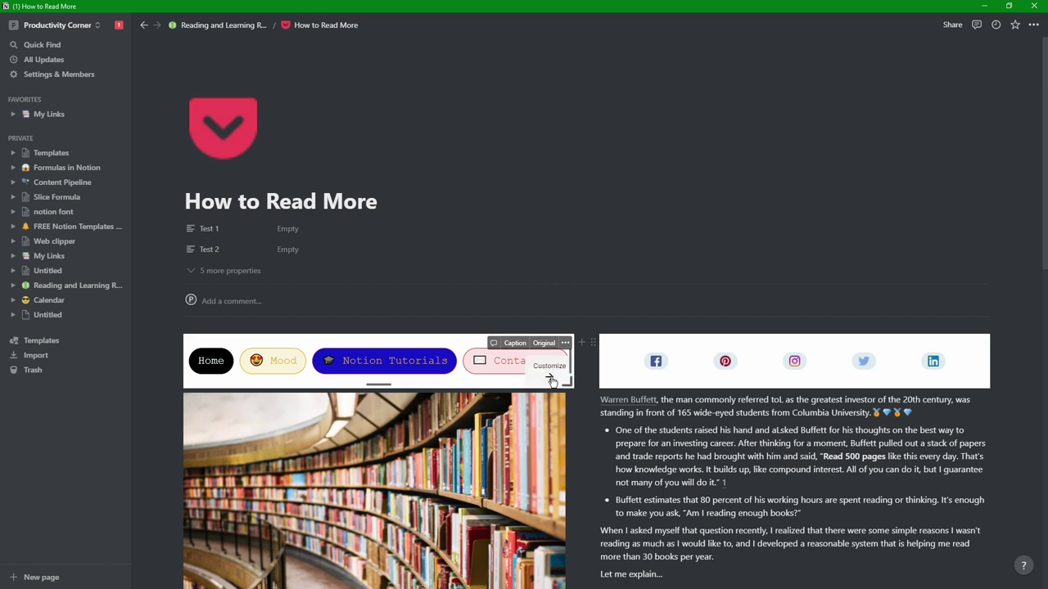
Switch the button menu widget to dark mode without a background colour and copy its link
click(551, 382)
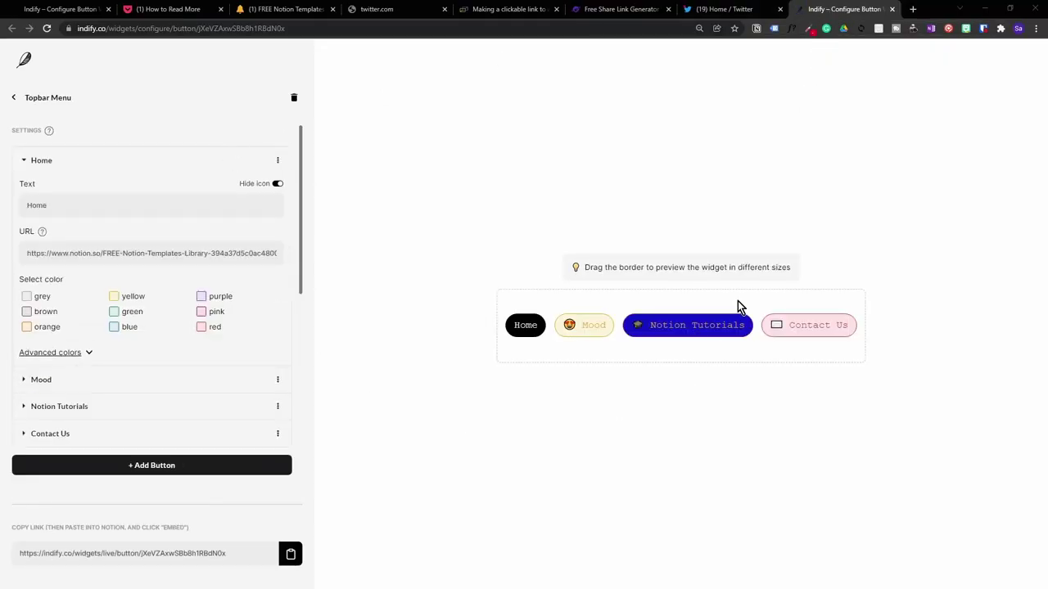
scroll(218, 394, down, 10)
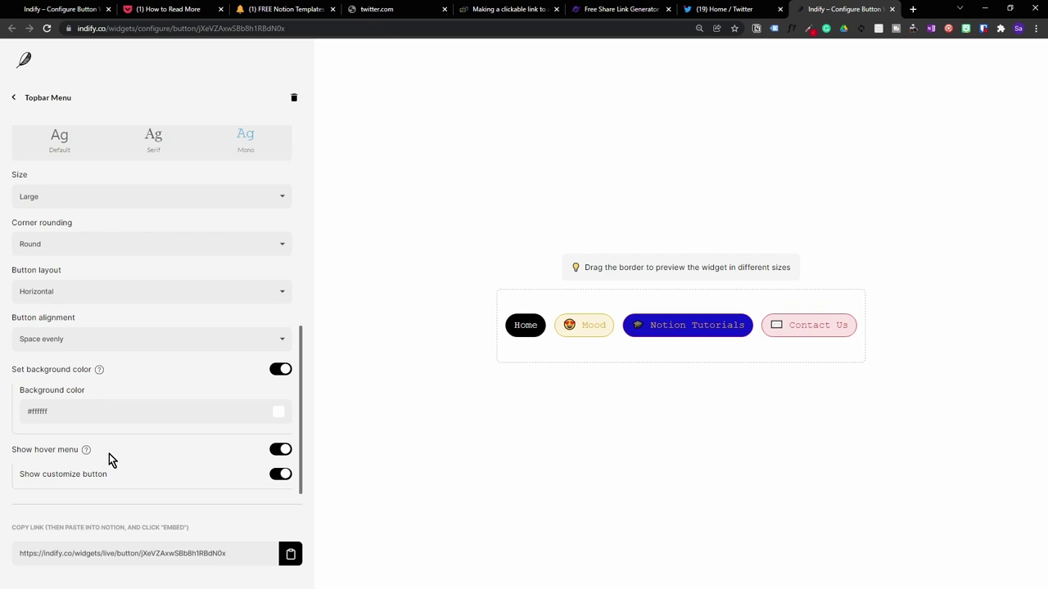
click(281, 369)
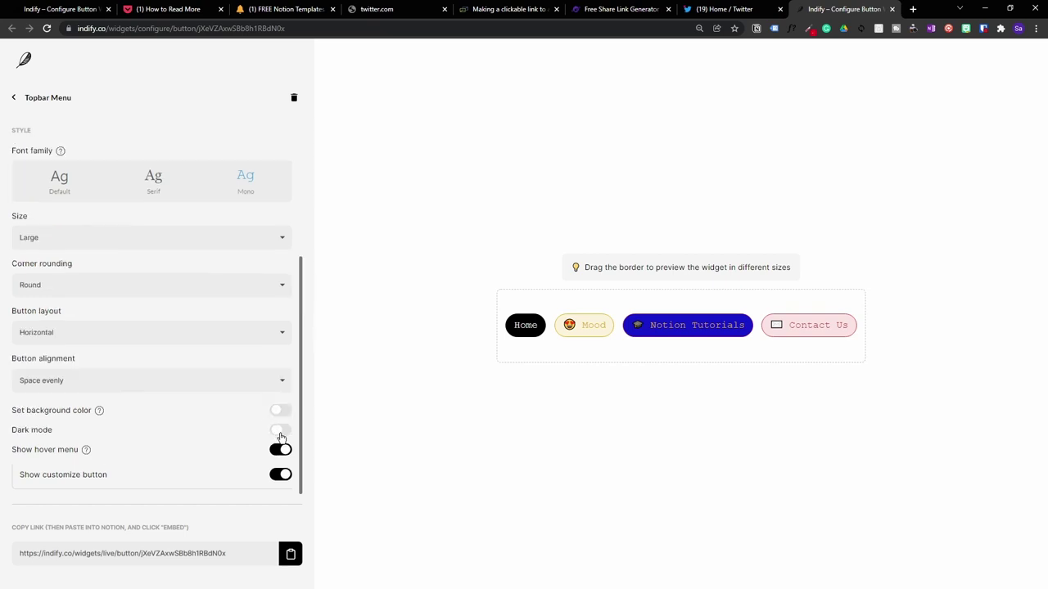
click(281, 430)
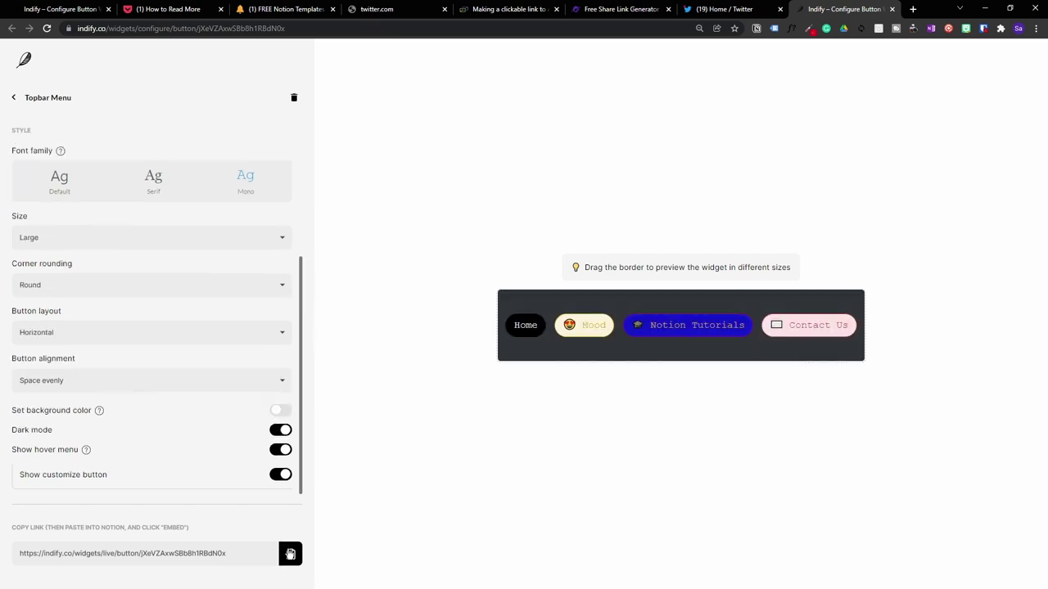
click(290, 554)
Resize the dark menu embed below the original to full width and a thin row
key(alt+Tab)
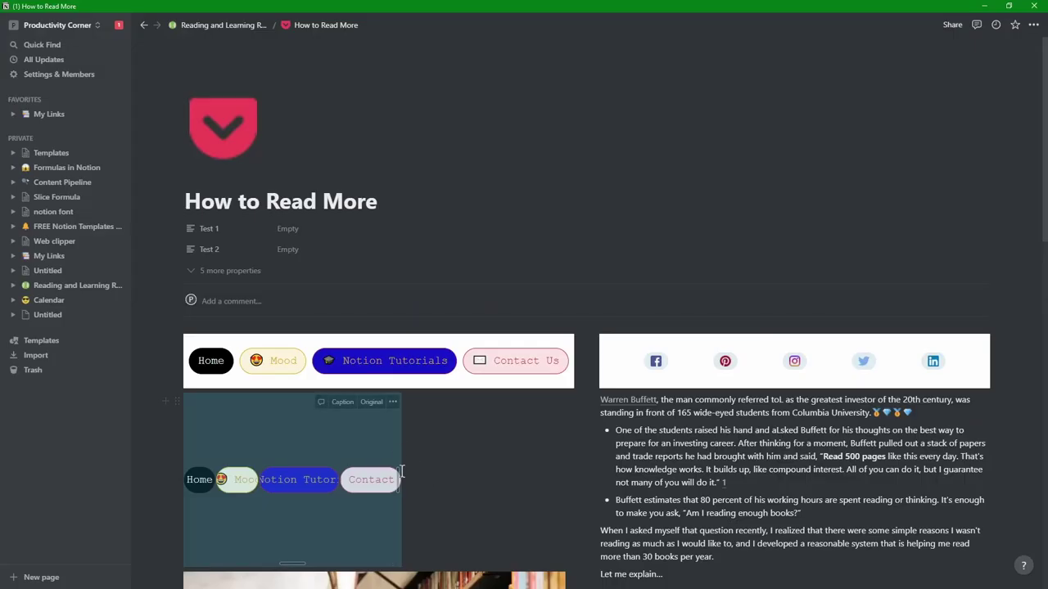
drag(401, 458, 411, 476)
drag(482, 475, 571, 473)
drag(360, 565, 376, 433)
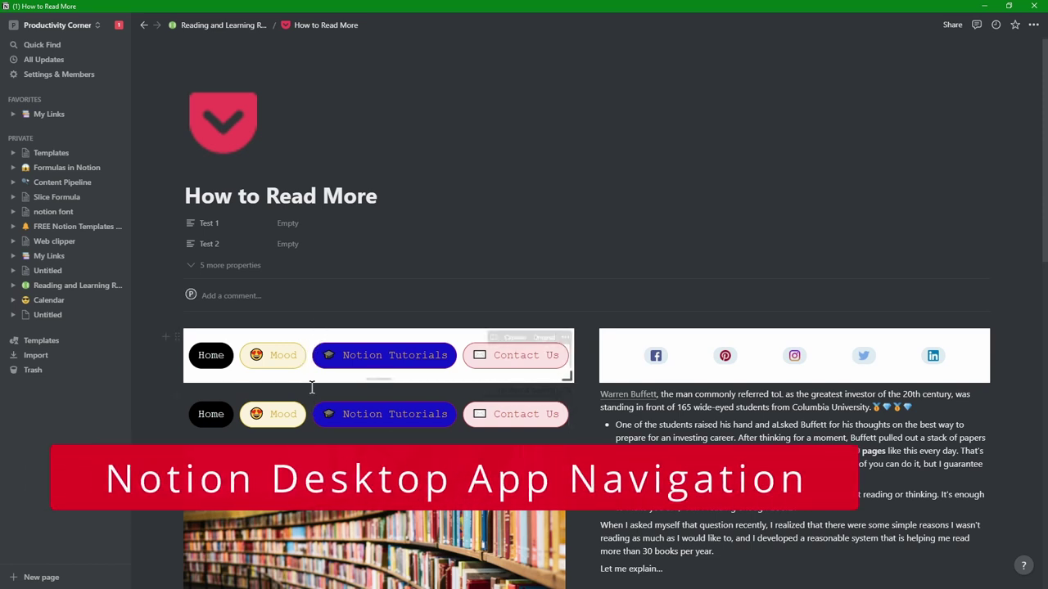
Test the dark menu's Home button, which opens the FREE Notion Templates Library page
click(210, 415)
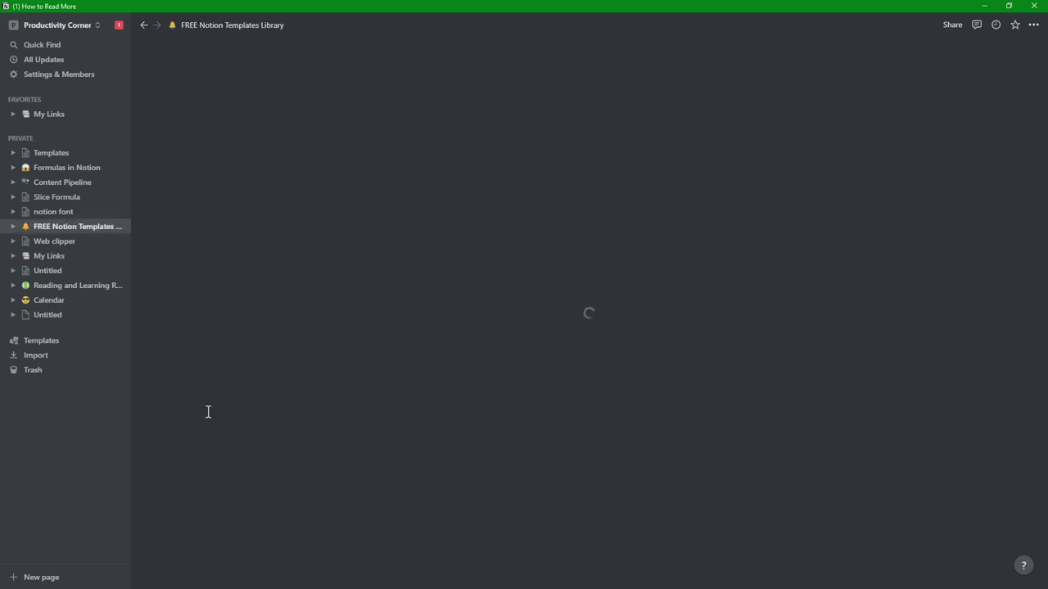